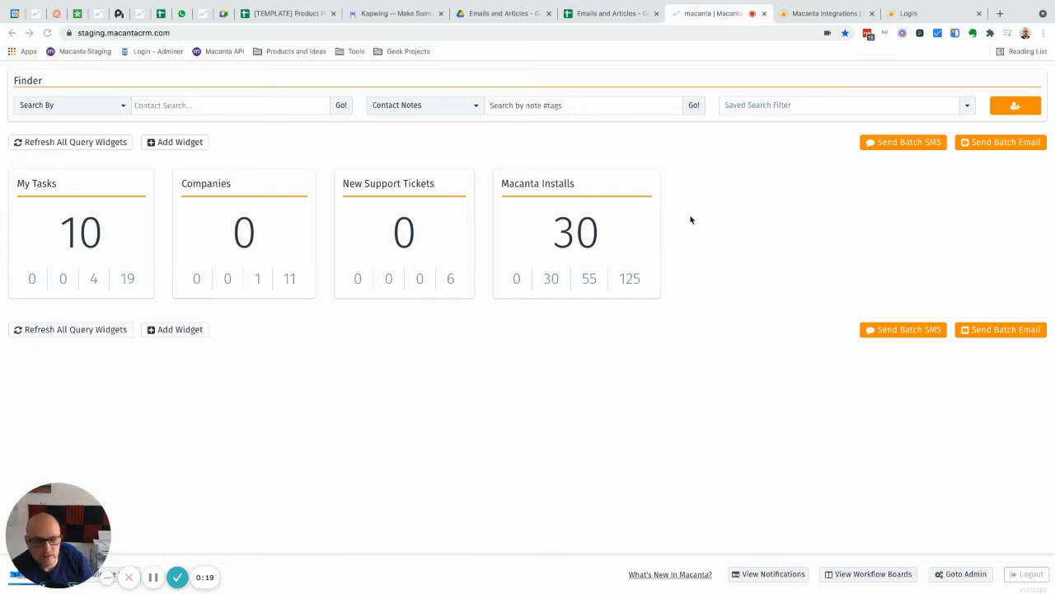
Open the Others settings of the Customer Service user permission template from the admin area's User Management.
{"action": "left_click", "coordinate": [950, 578]}
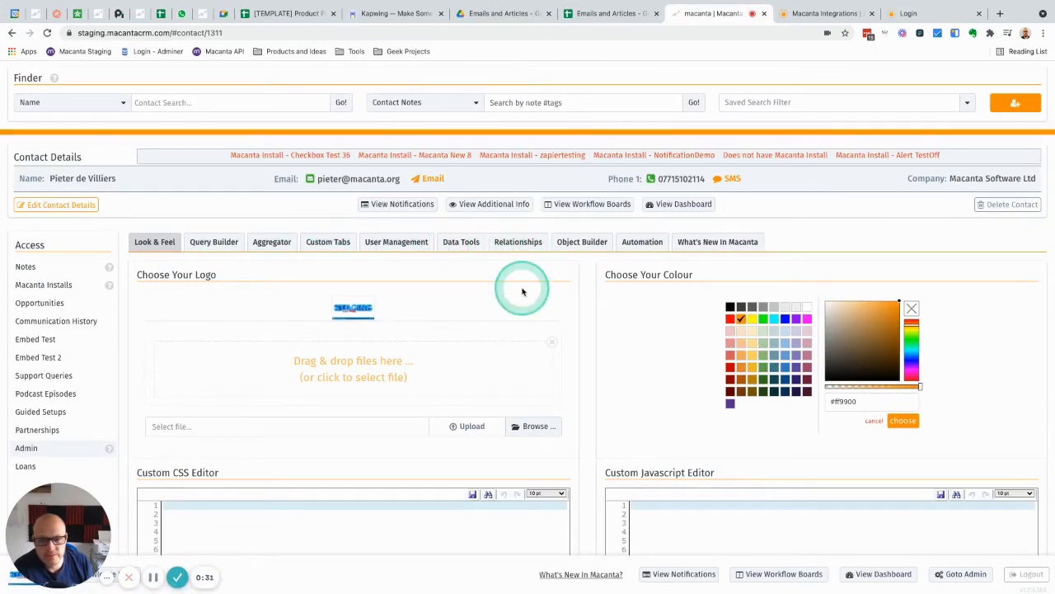
{"action": "left_click", "coordinate": [388, 244]}
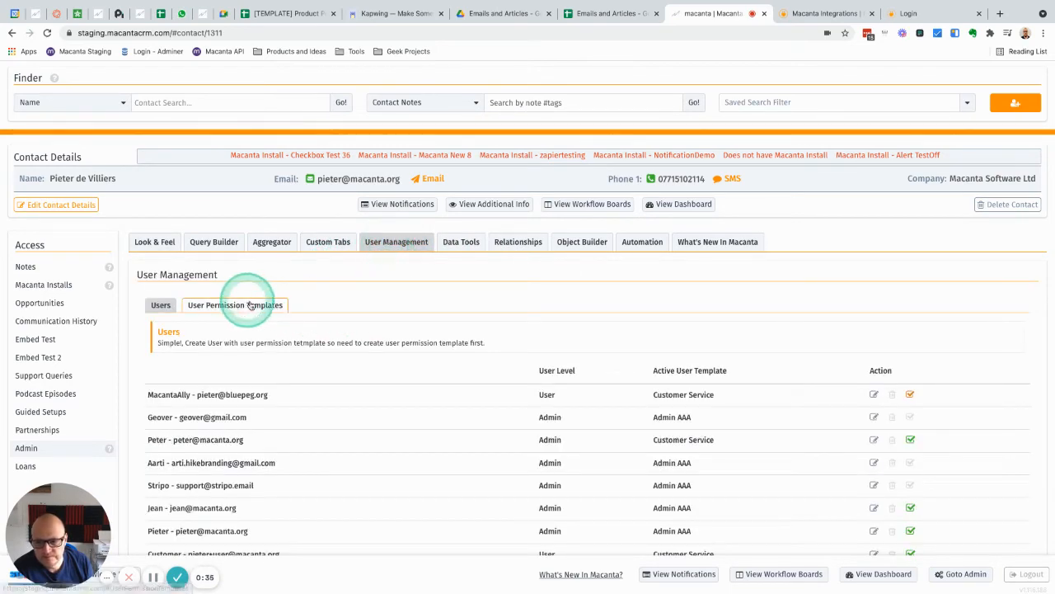
{"action": "left_click", "coordinate": [234, 310]}
{"action": "scroll", "coordinate": [522, 321], "scroll_direction": "down", "scroll_amount": 2}
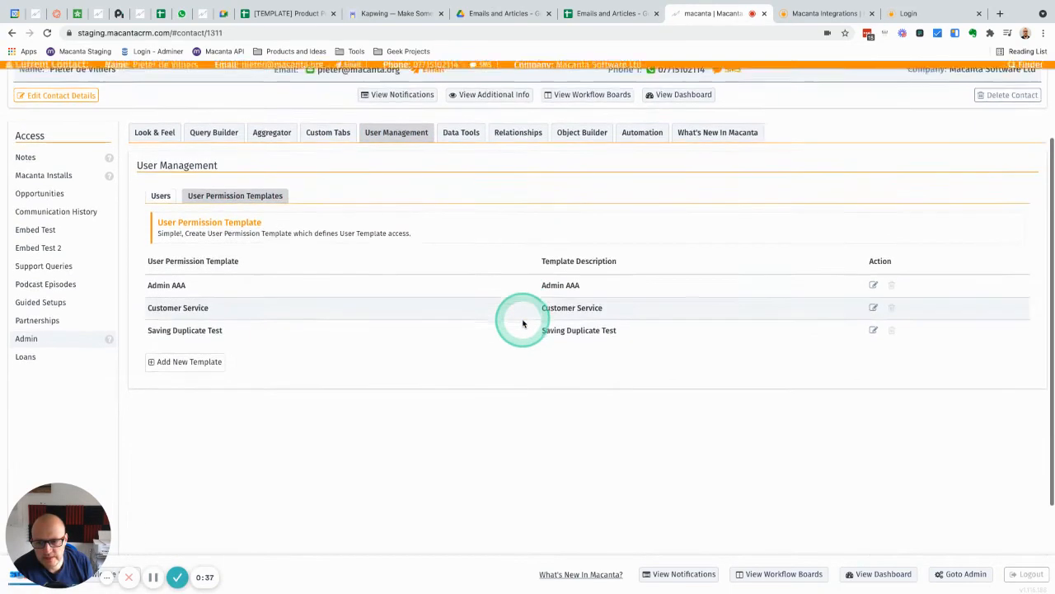
{"action": "left_click", "coordinate": [873, 307]}
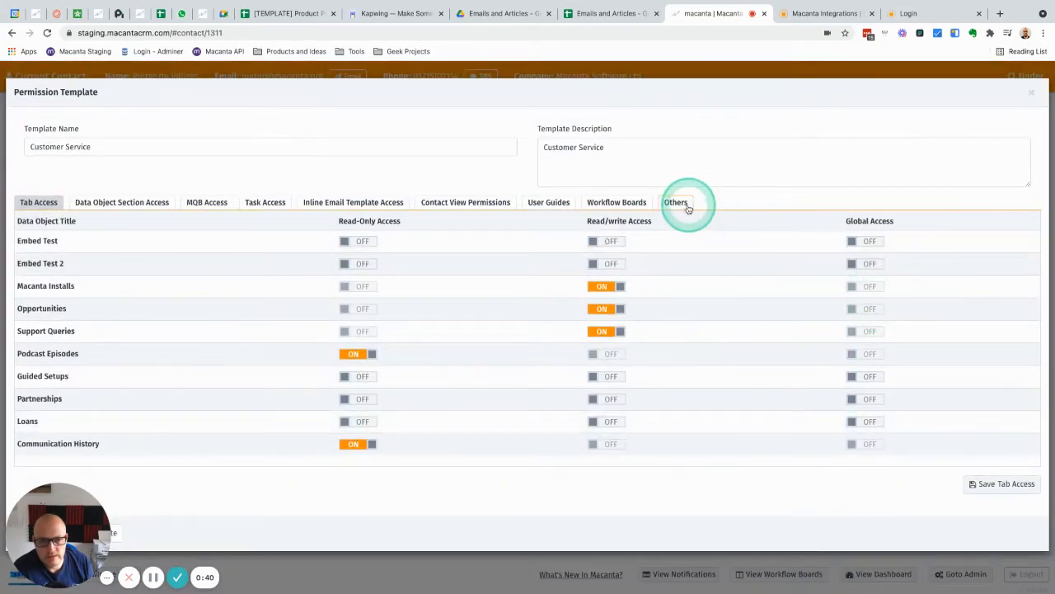
{"action": "left_click", "coordinate": [674, 204]}
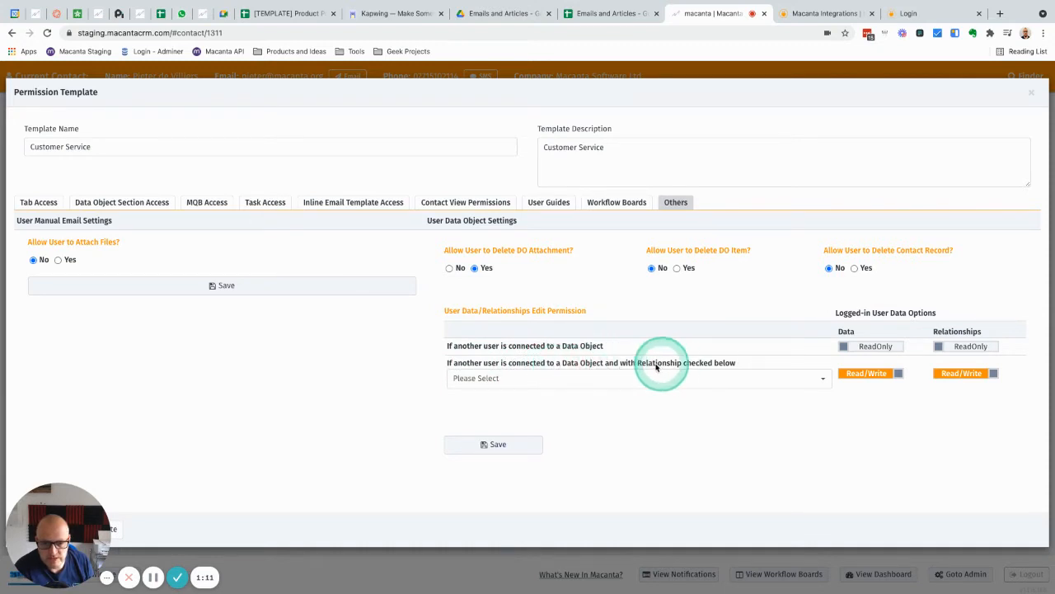
Add the Initial Call Host relationship to the edit permission rule and set its data access to ReadOnly with relationships Read/Write.
{"action": "left_click", "coordinate": [624, 380]}
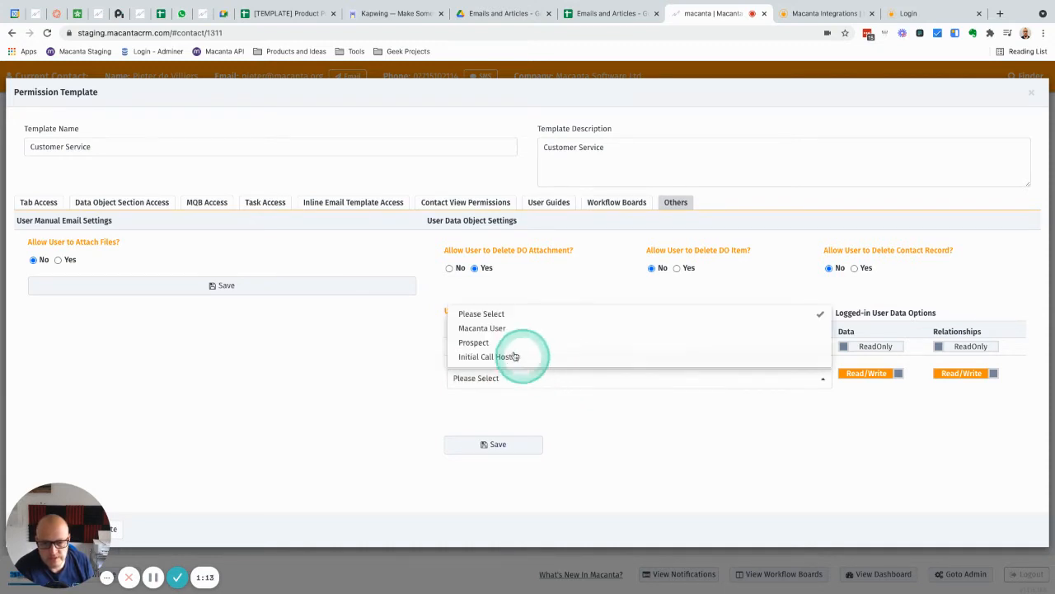
{"action": "left_click", "coordinate": [482, 357]}
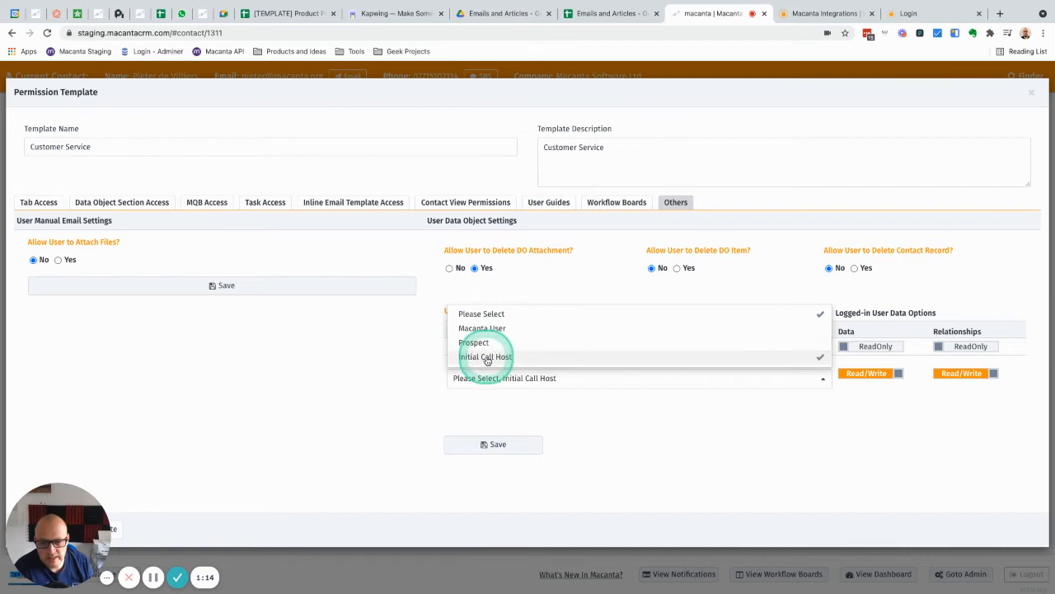
{"action": "left_click", "coordinate": [410, 380]}
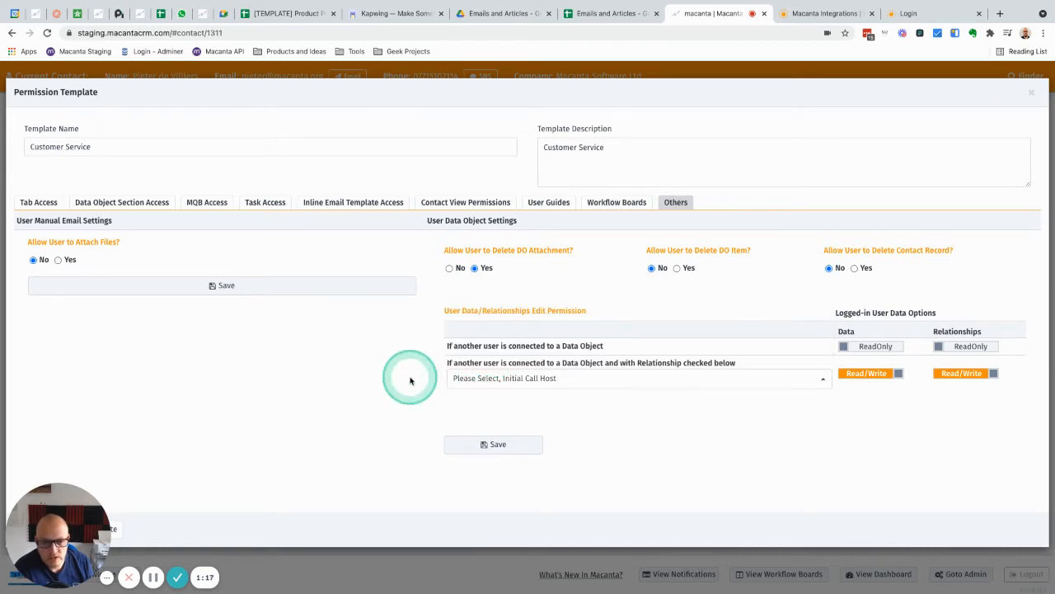
{"action": "left_click_drag", "start_coordinate": [990, 375], "coordinate": [956, 373]}
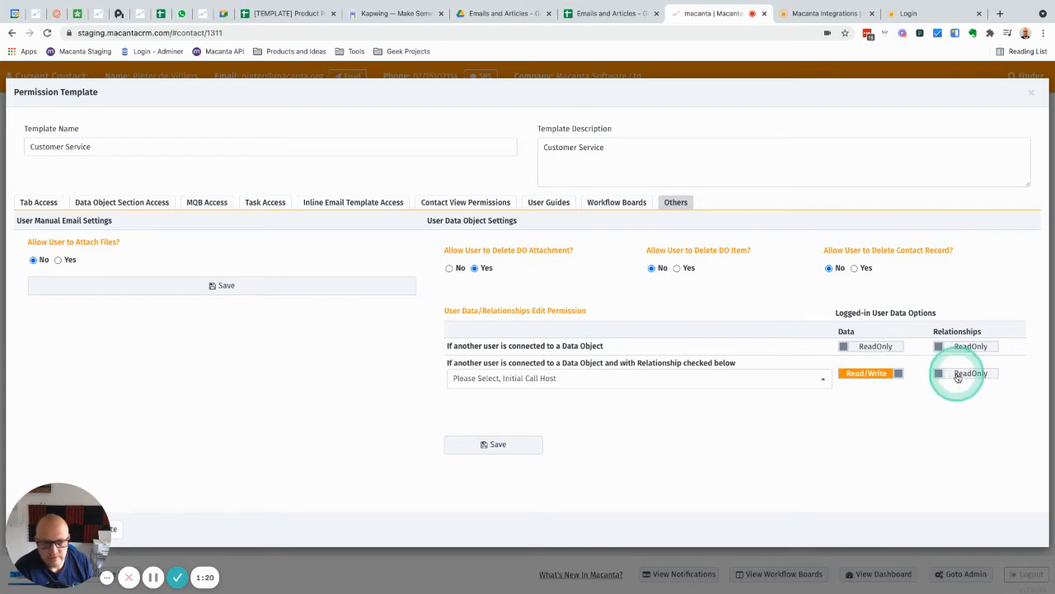
{"action": "left_click", "coordinate": [958, 376]}
{"action": "left_click", "coordinate": [866, 374]}
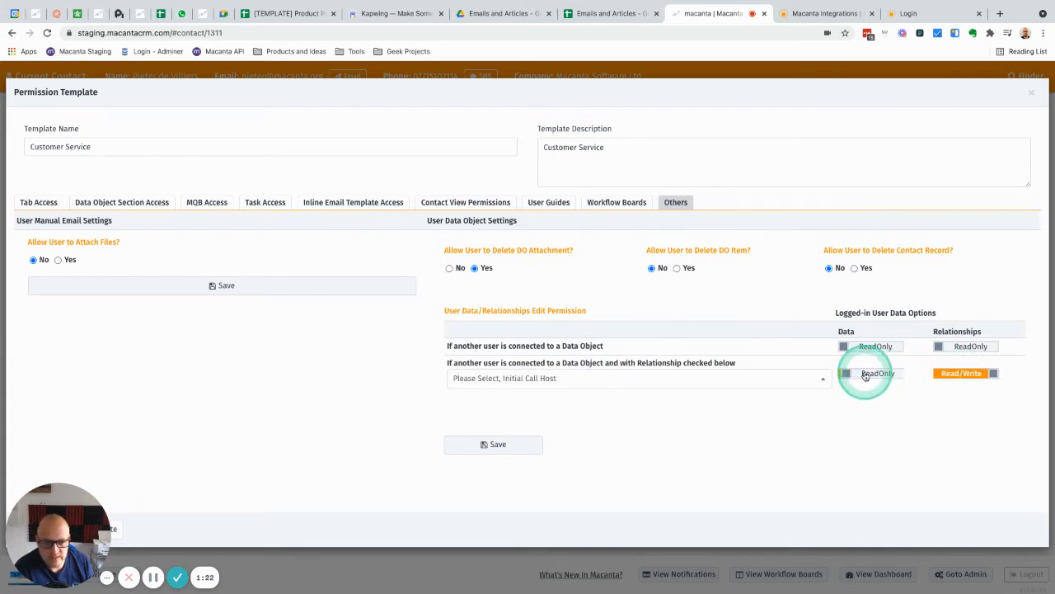
Remove the Please Select placeholder from the rule's chosen relationships and close the permission template without saving.
{"action": "left_click", "coordinate": [822, 377]}
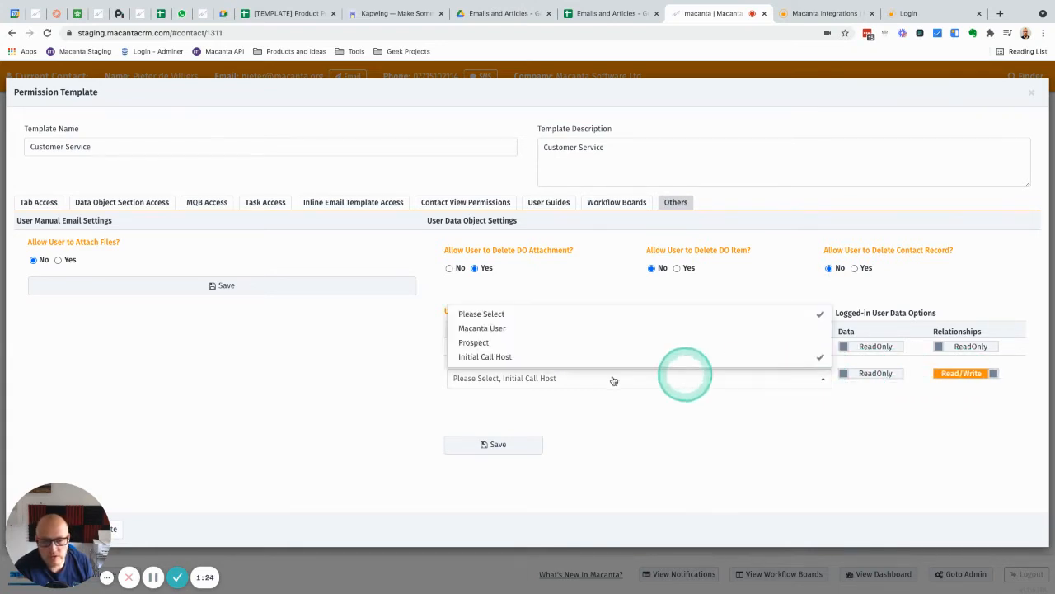
{"action": "left_click", "coordinate": [495, 313]}
{"action": "left_click", "coordinate": [401, 368]}
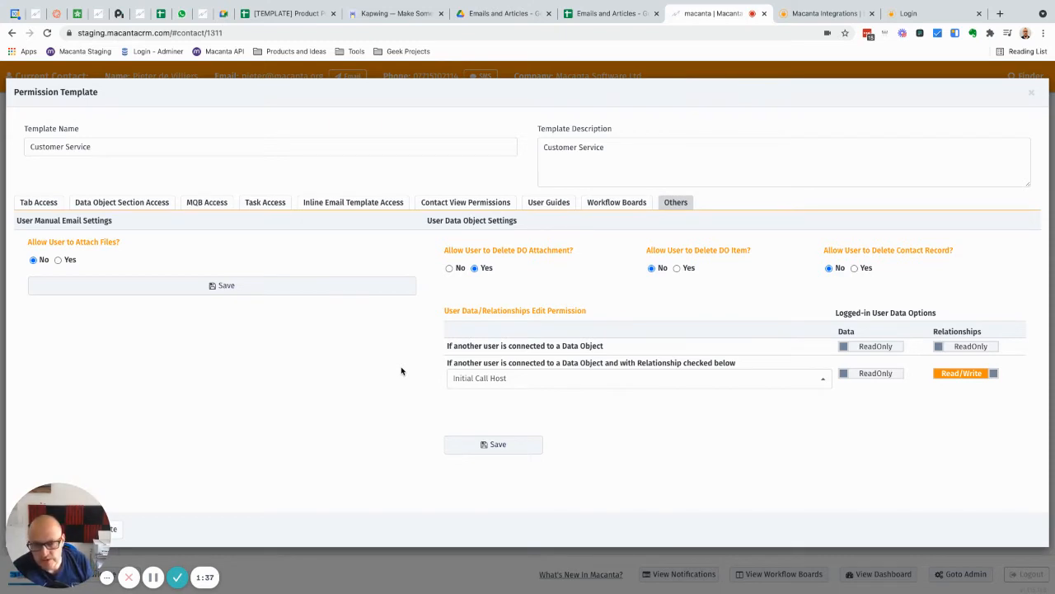
{"action": "mouse_move", "coordinate": [404, 371]}
{"action": "left_mouse_down"}
{"action": "mouse_move", "coordinate": [421, 441]}
{"action": "mouse_move", "coordinate": [413, 401]}
{"action": "mouse_move", "coordinate": [759, 339]}
{"action": "left_mouse_up"}
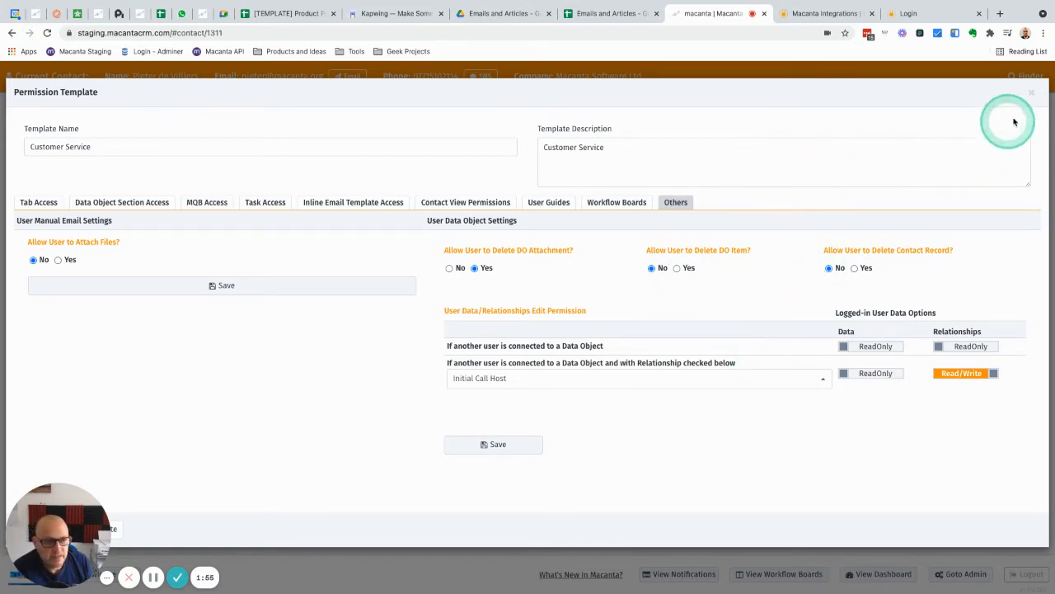
{"action": "left_click", "coordinate": [1033, 94]}
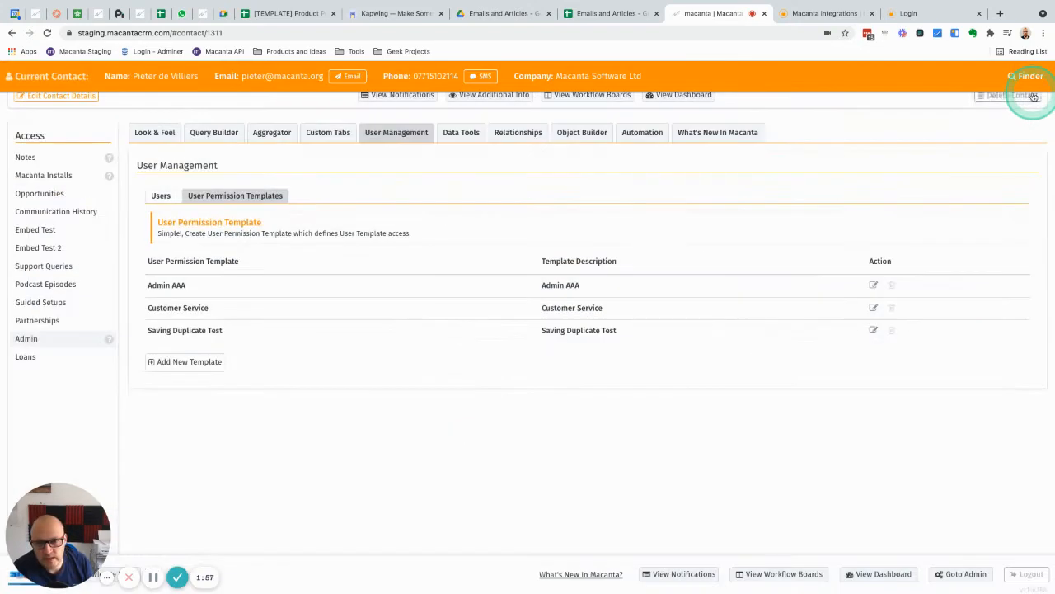
Start a new inline email template from the contact's email composer with User Exclusive Group enabled, and discard it along with the email.
{"action": "scroll", "coordinate": [499, 198], "scroll_direction": "up", "scroll_amount": 3}
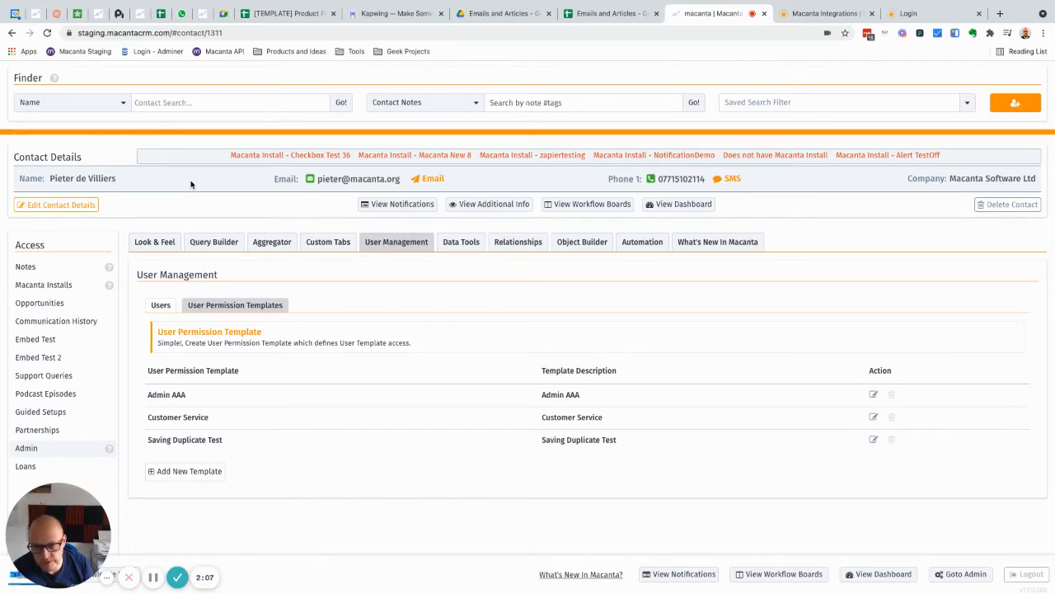
{"action": "left_click", "coordinate": [431, 179]}
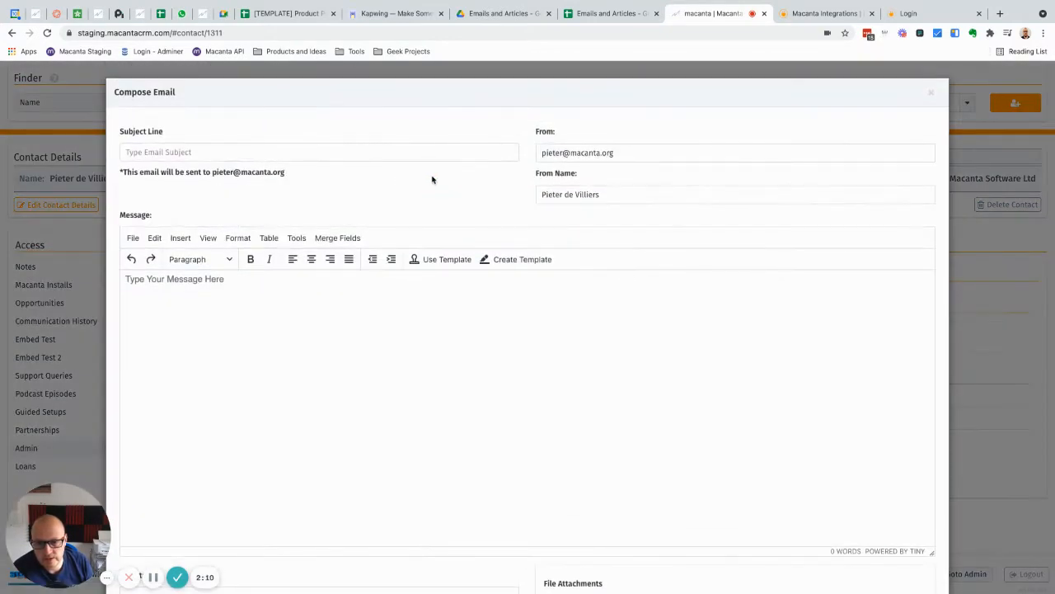
{"action": "left_click", "coordinate": [522, 261]}
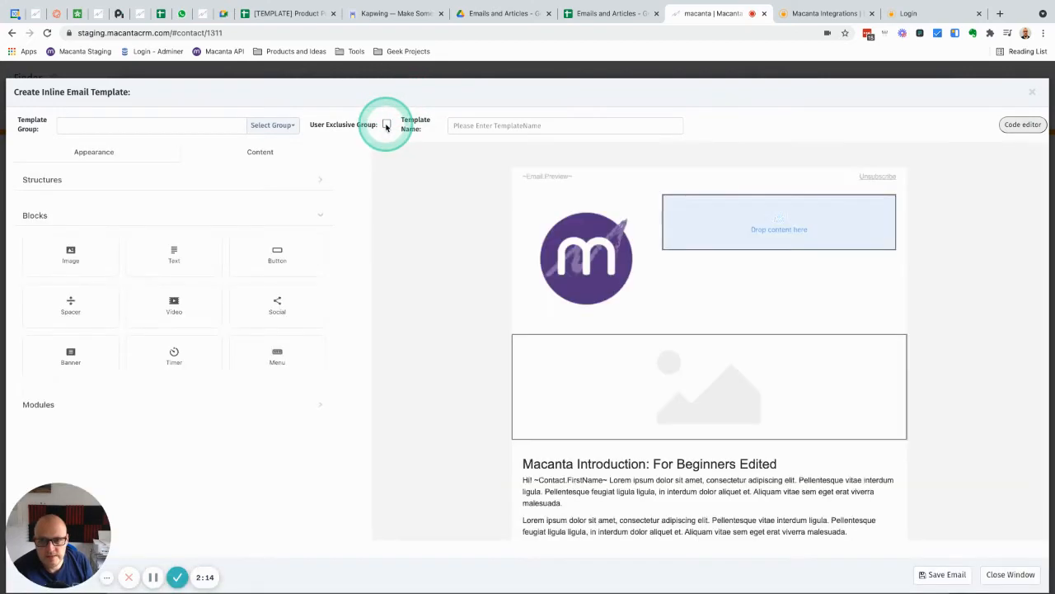
{"action": "left_click", "coordinate": [119, 124]}
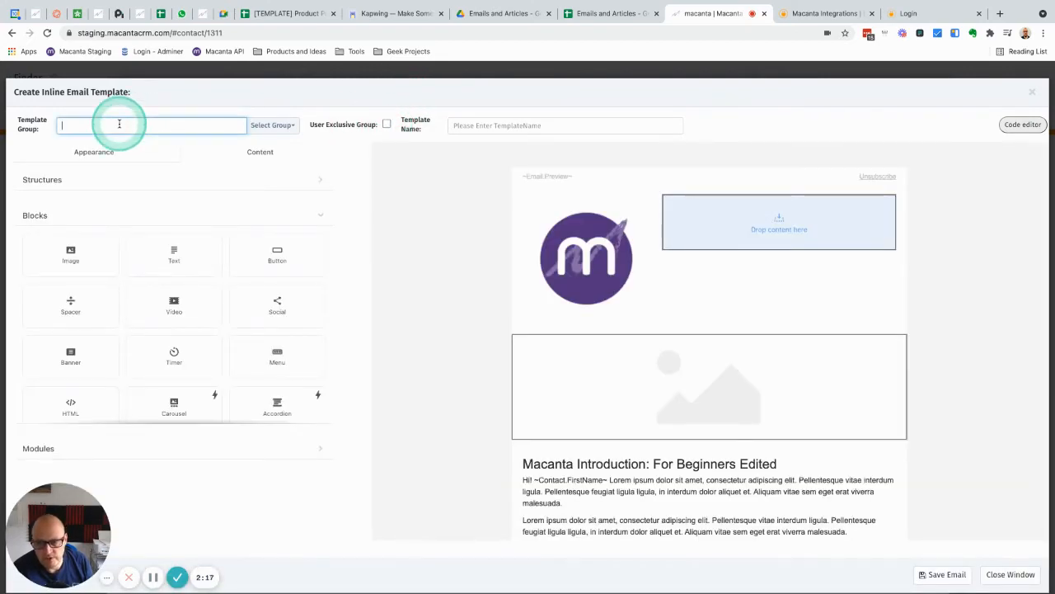
{"action": "left_click", "coordinate": [387, 124]}
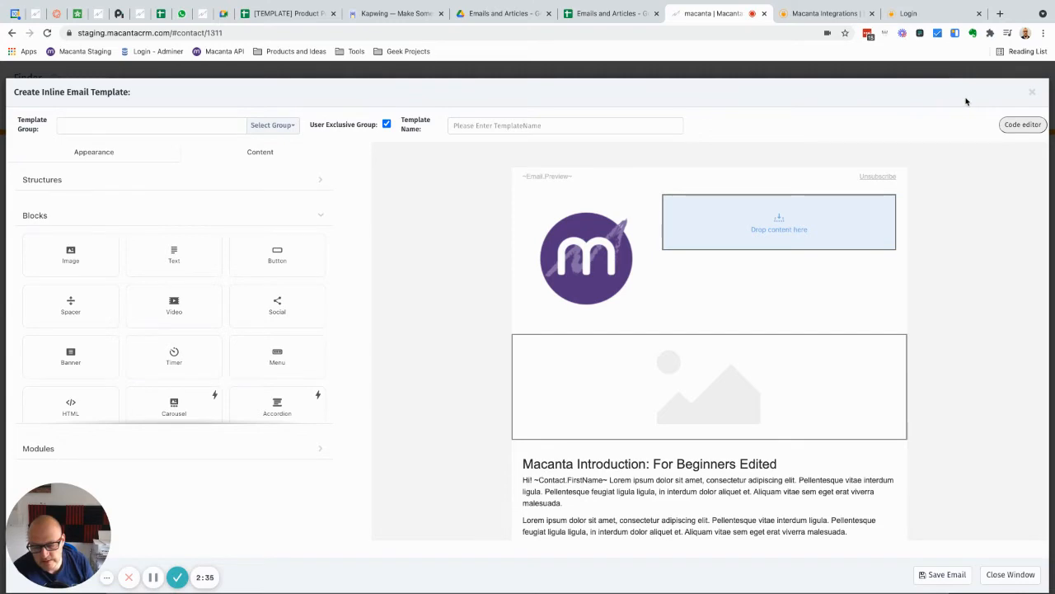
{"action": "left_click", "coordinate": [1030, 92]}
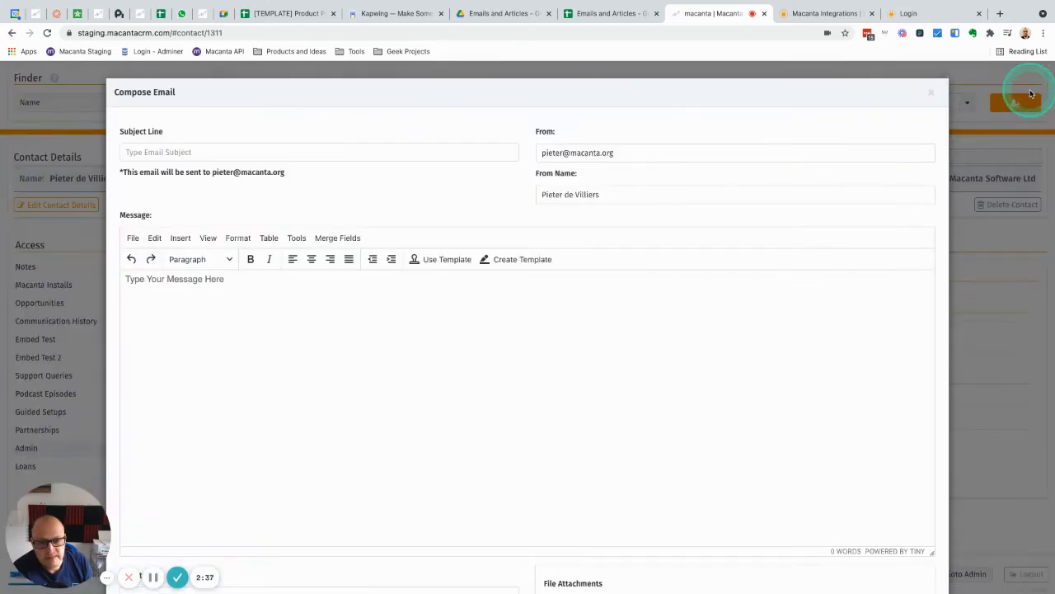
{"action": "left_click", "coordinate": [936, 92]}
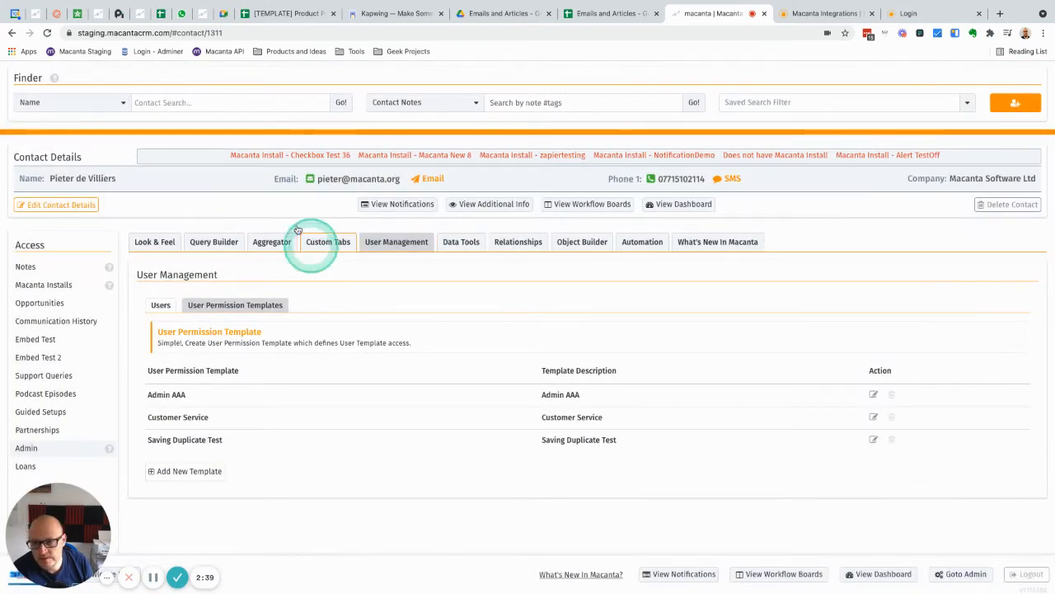
Examine the notifications in the contact's details and open the Macanta Installs query at its Contact Notifications.
{"action": "left_click_drag", "start_coordinate": [233, 154], "coordinate": [940, 165]}
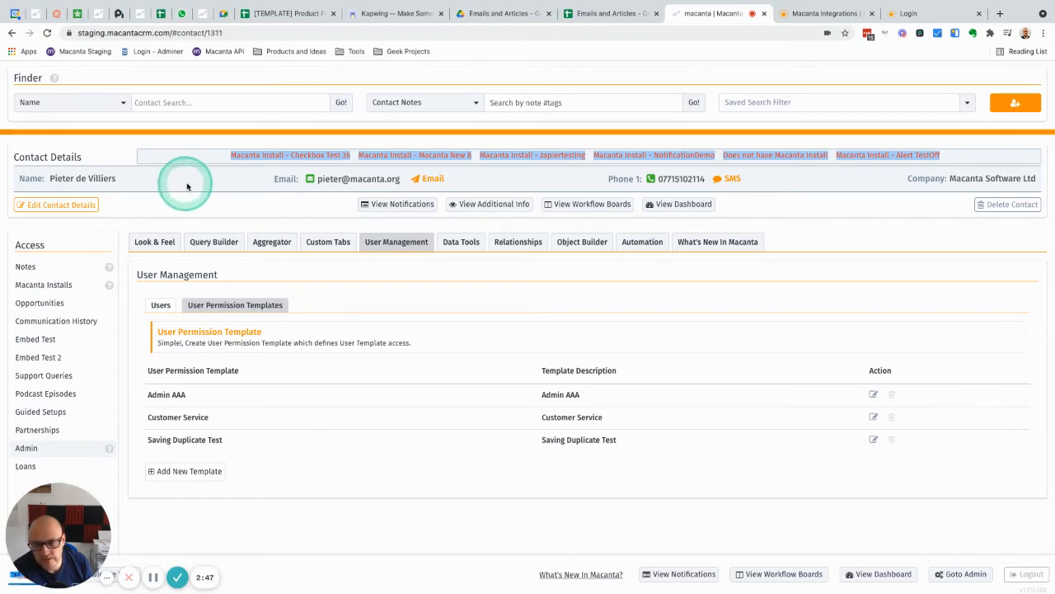
{"action": "left_click", "coordinate": [218, 184]}
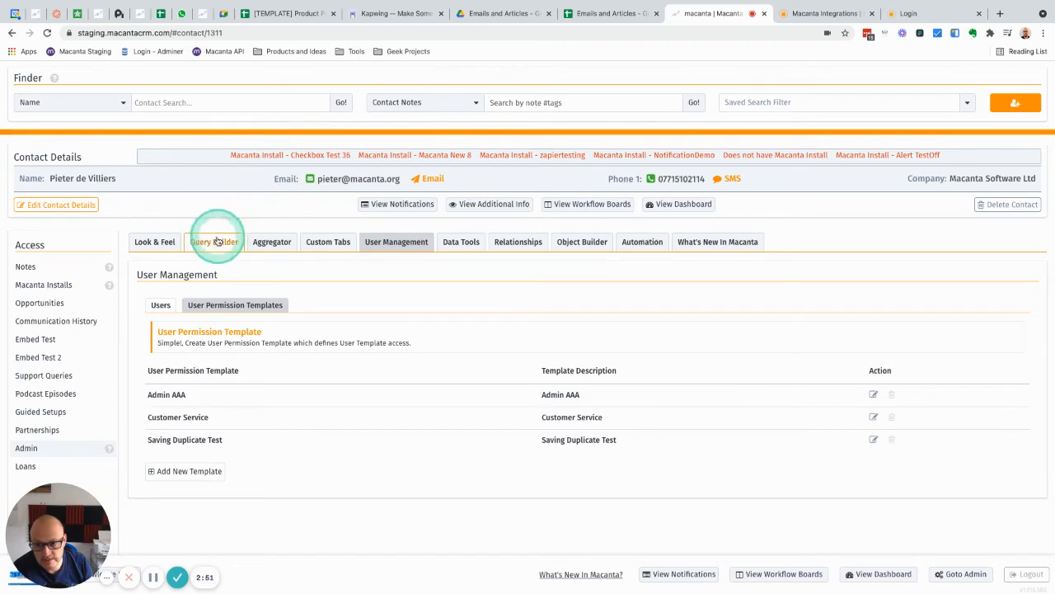
{"action": "left_click", "coordinate": [213, 242]}
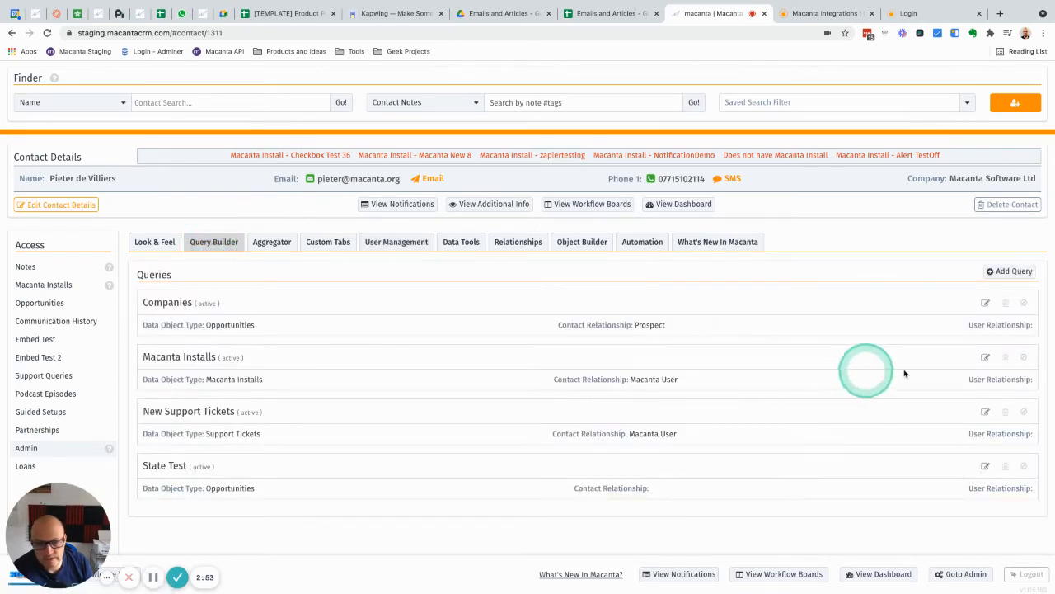
{"action": "left_click", "coordinate": [985, 356]}
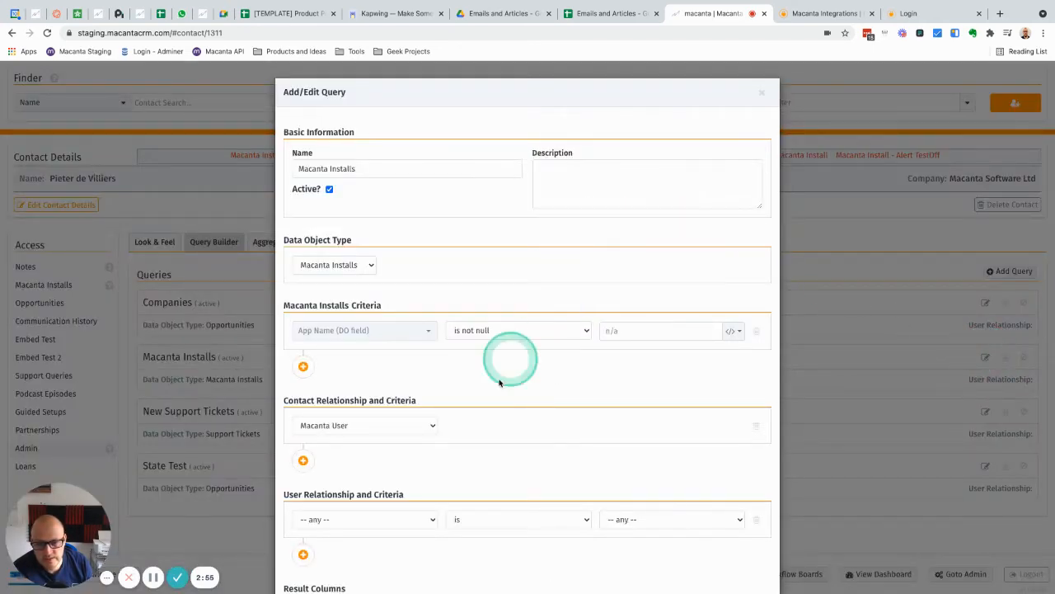
{"action": "scroll", "coordinate": [486, 395], "scroll_direction": "down", "scroll_amount": 6}
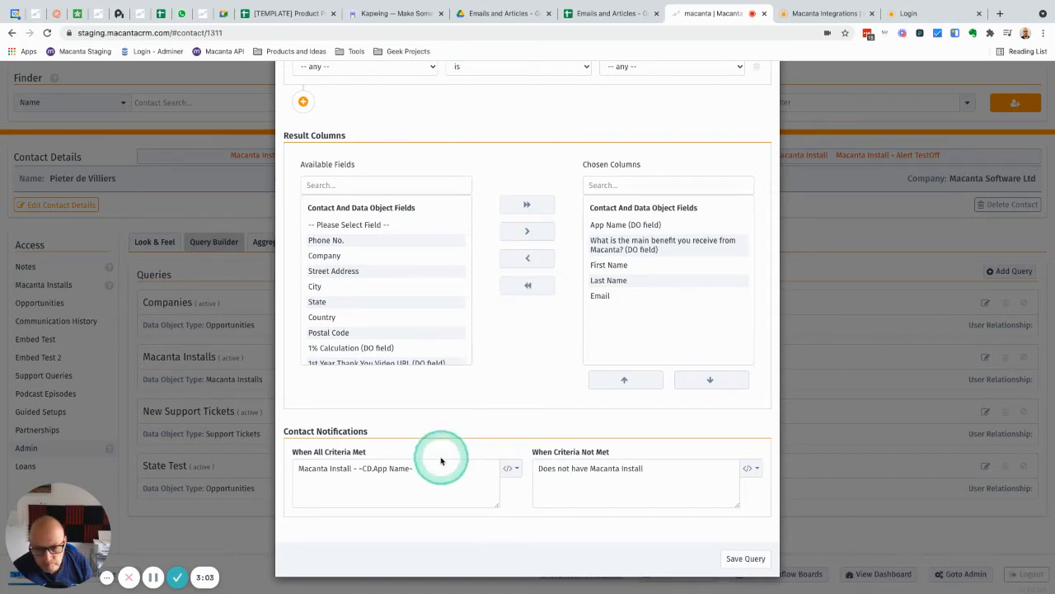
Examine the CD.App Name merge field in the message for when all criteria are met, and close the query unsaved.
{"action": "left_click", "coordinate": [412, 467]}
{"action": "left_click_drag", "start_coordinate": [414, 469], "coordinate": [360, 468]}
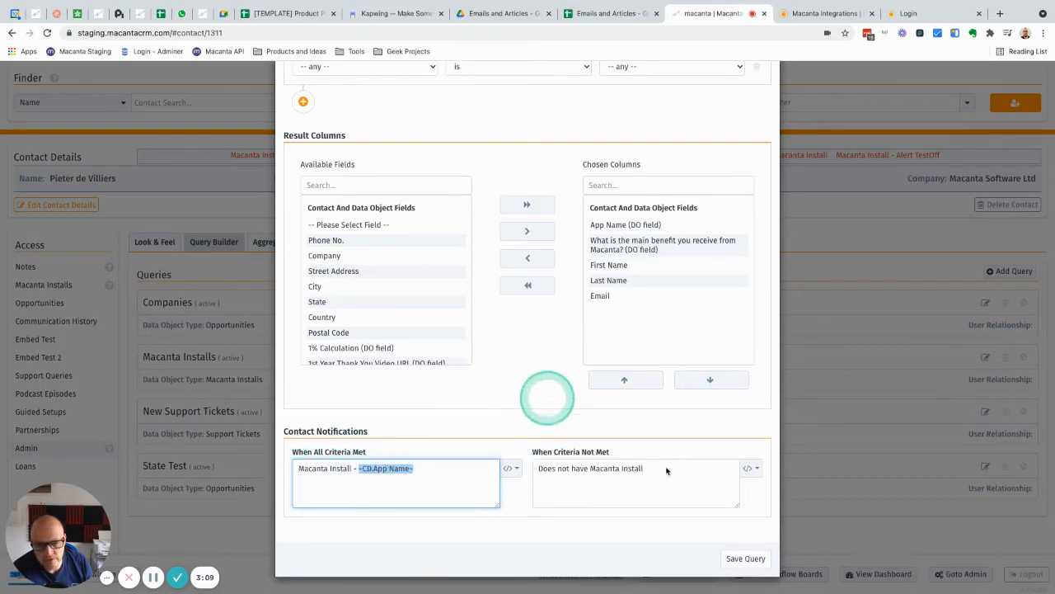
{"action": "scroll", "coordinate": [683, 420], "scroll_direction": "up", "scroll_amount": 6}
{"action": "left_click", "coordinate": [762, 91]}
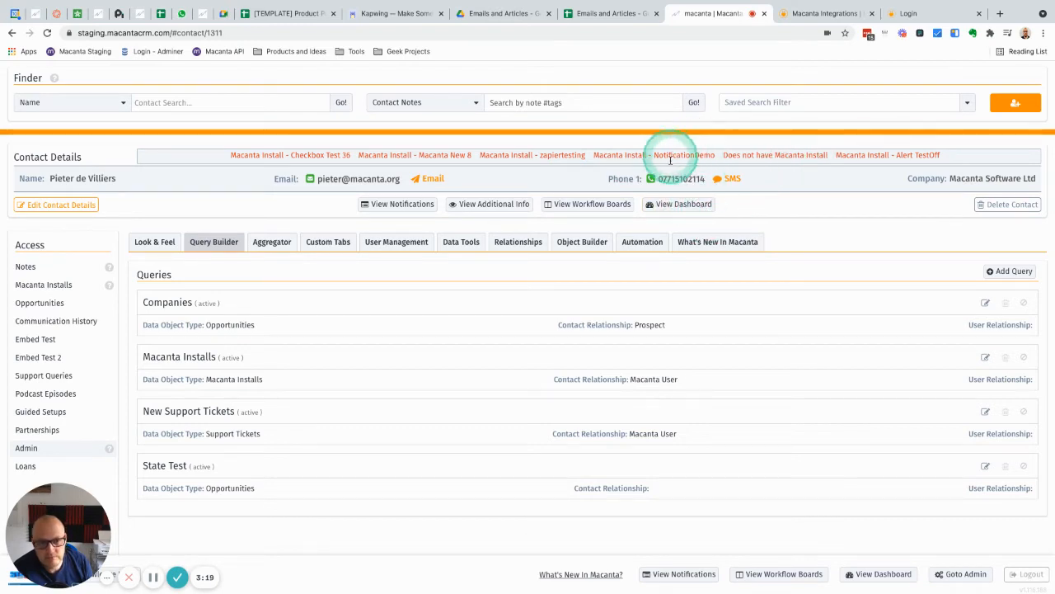
Compare the app names in the contact's Macanta Install notifications and open the contact's notes.
{"action": "left_click_drag", "start_coordinate": [656, 155], "coordinate": [711, 155]}
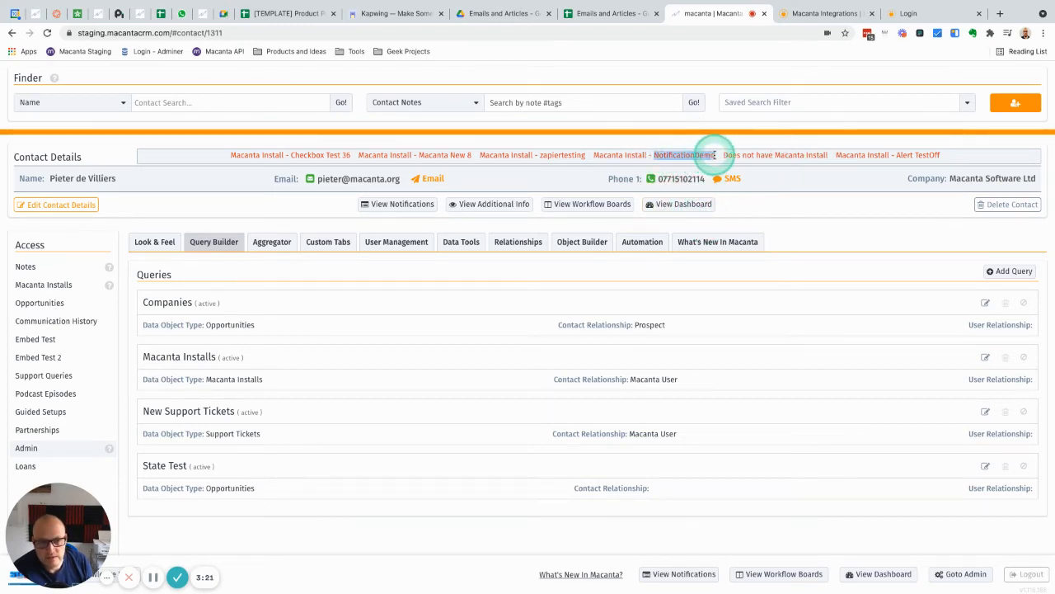
{"action": "left_click_drag", "start_coordinate": [584, 154], "coordinate": [419, 157]}
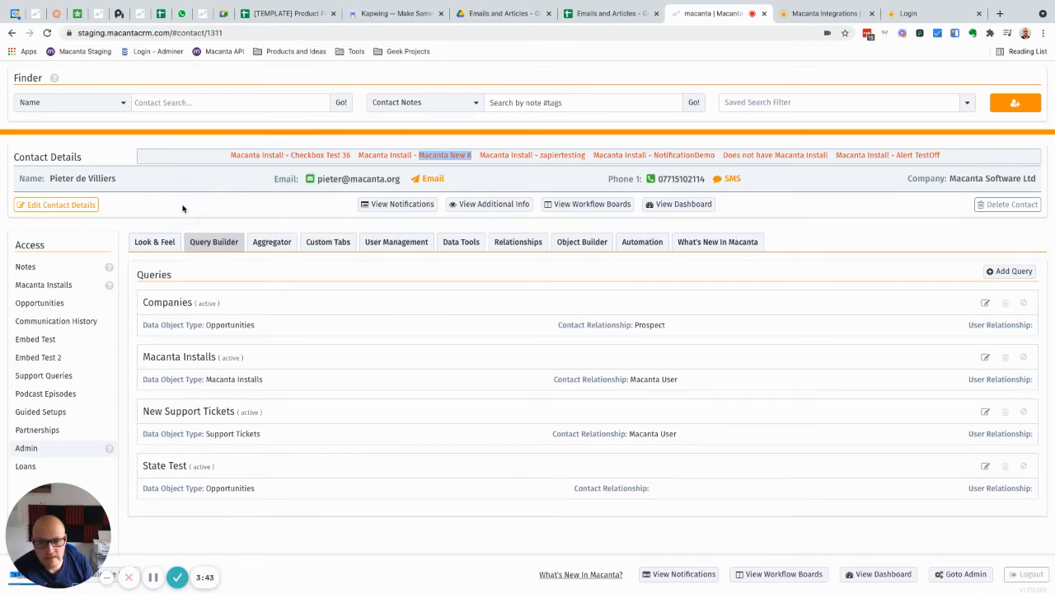
{"action": "left_click", "coordinate": [29, 266]}
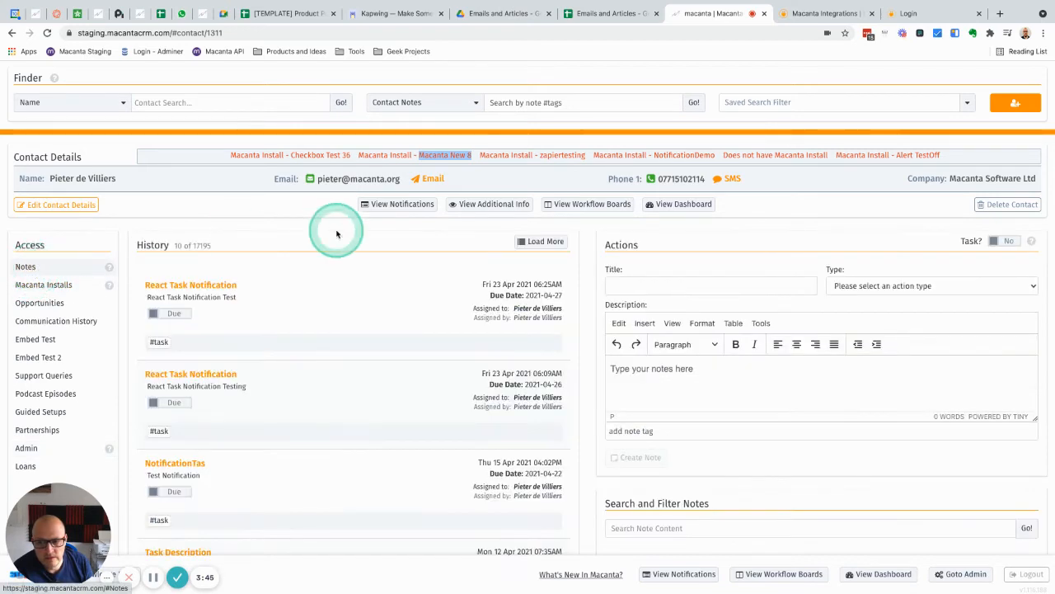
Switch to Integrately and choose Freshdesk and Macanta as the two apps to connect.
{"action": "left_click", "coordinate": [824, 14]}
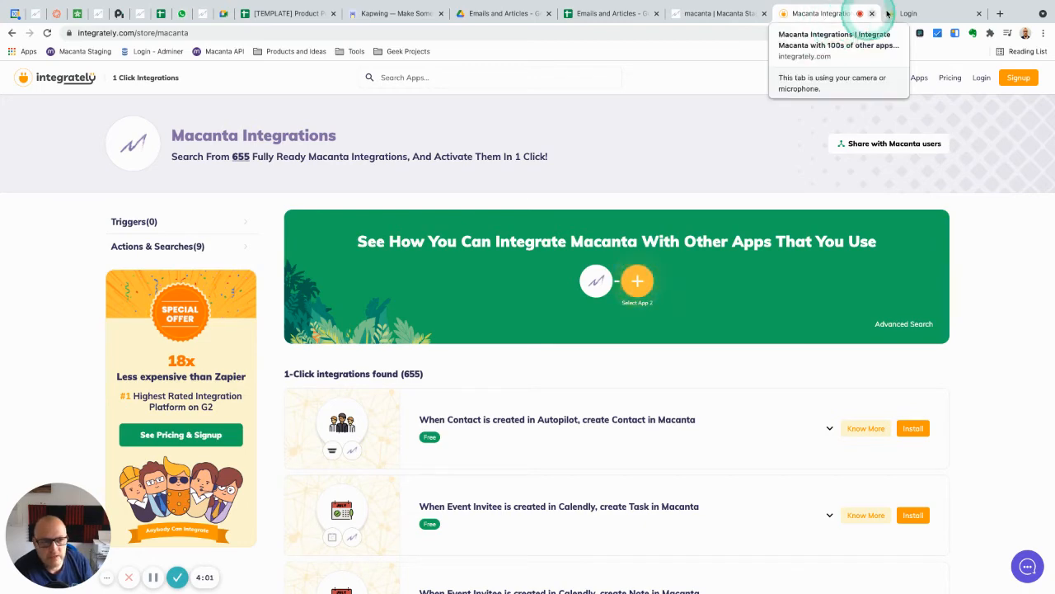
{"action": "left_click", "coordinate": [921, 15]}
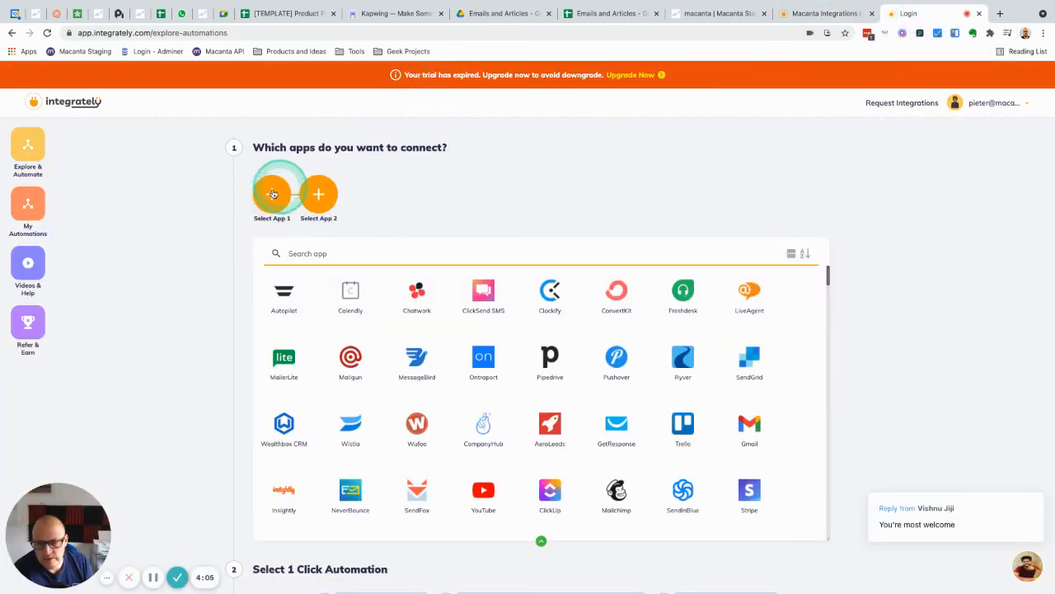
{"action": "left_click", "coordinate": [681, 290]}
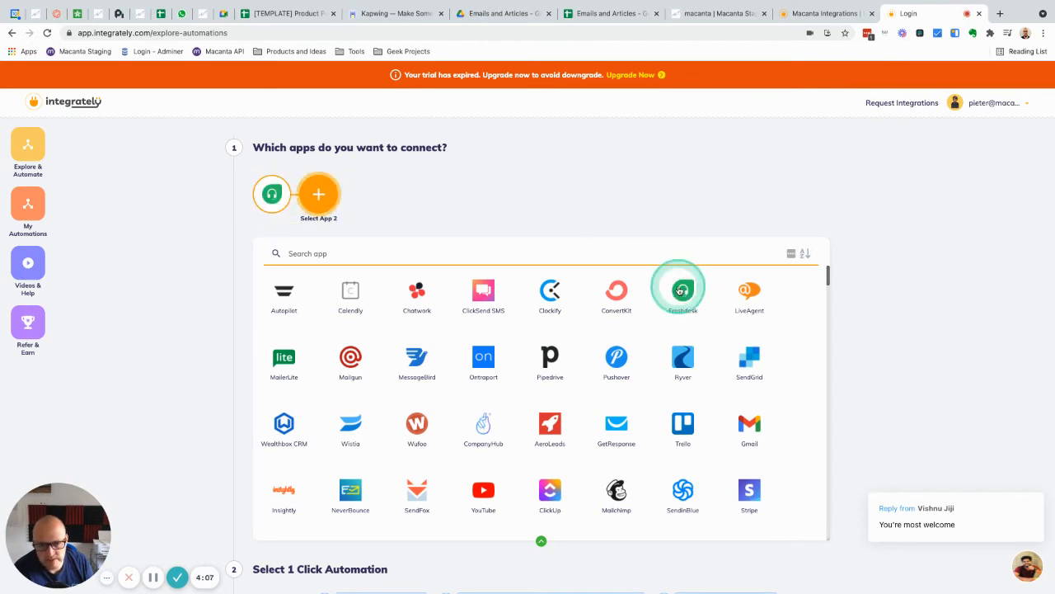
{"action": "left_click", "coordinate": [324, 255]}
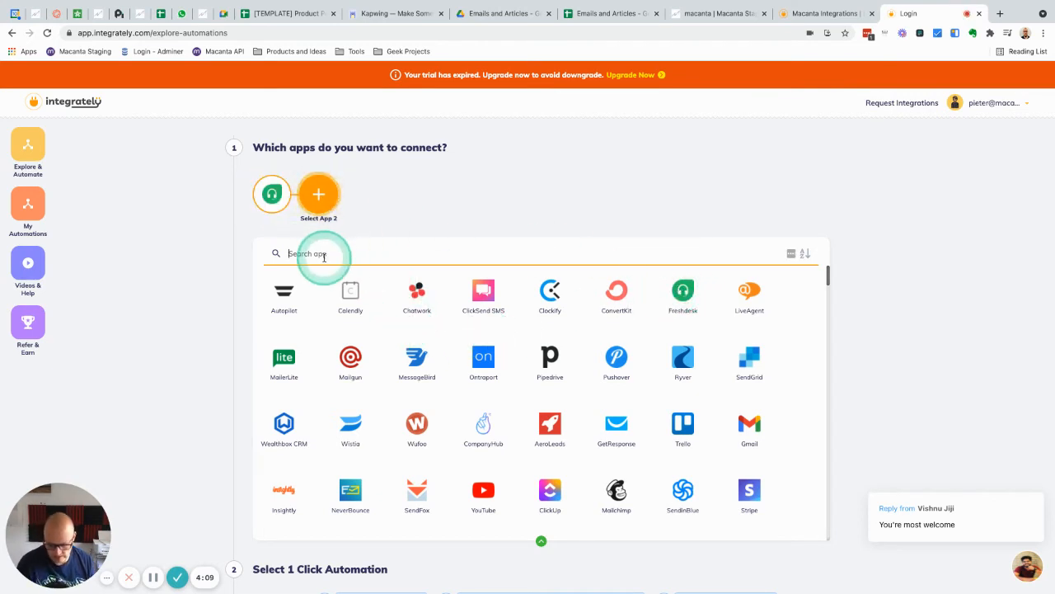
{"action": "type", "text": "macan"}
{"action": "left_click", "coordinate": [289, 294]}
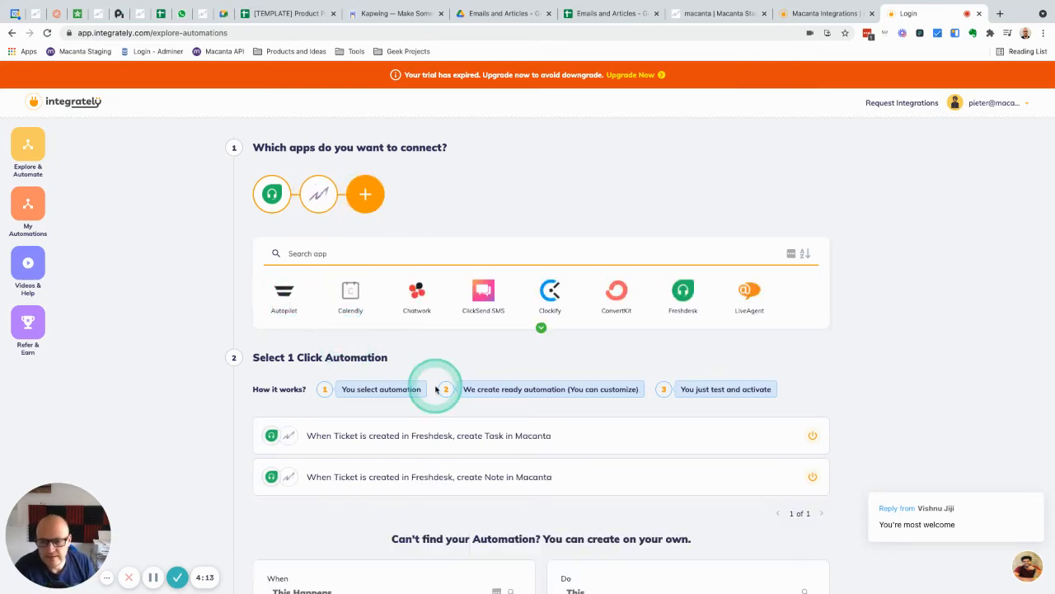
Examine the one-click automations between Freshdesk and Macanta and the triggers and actions offered for building a custom one.
{"action": "scroll", "coordinate": [459, 519], "scroll_direction": "down", "scroll_amount": 1}
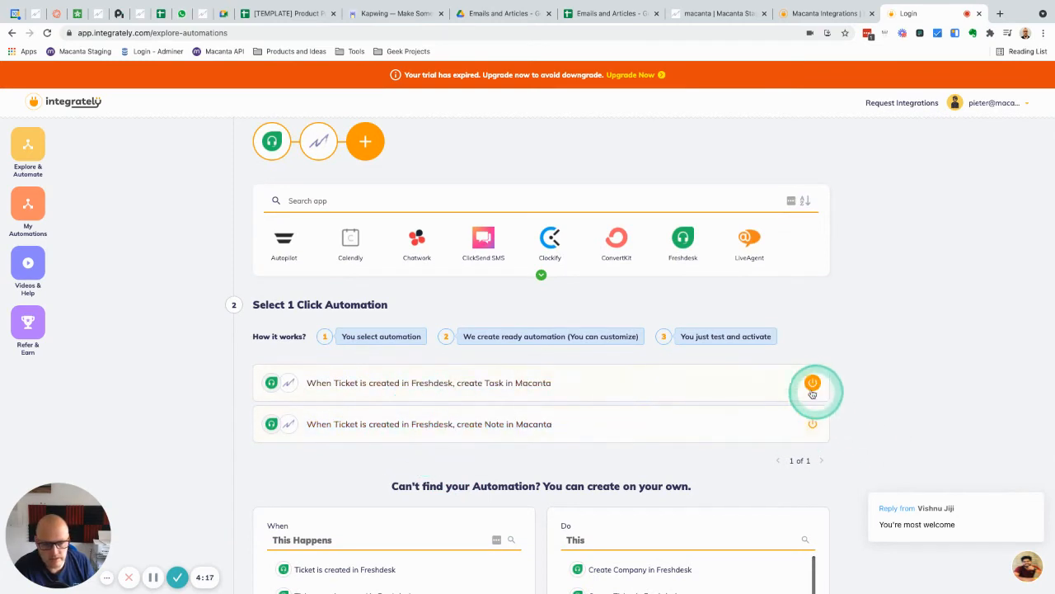
{"action": "scroll", "coordinate": [865, 404], "scroll_direction": "down", "scroll_amount": 3}
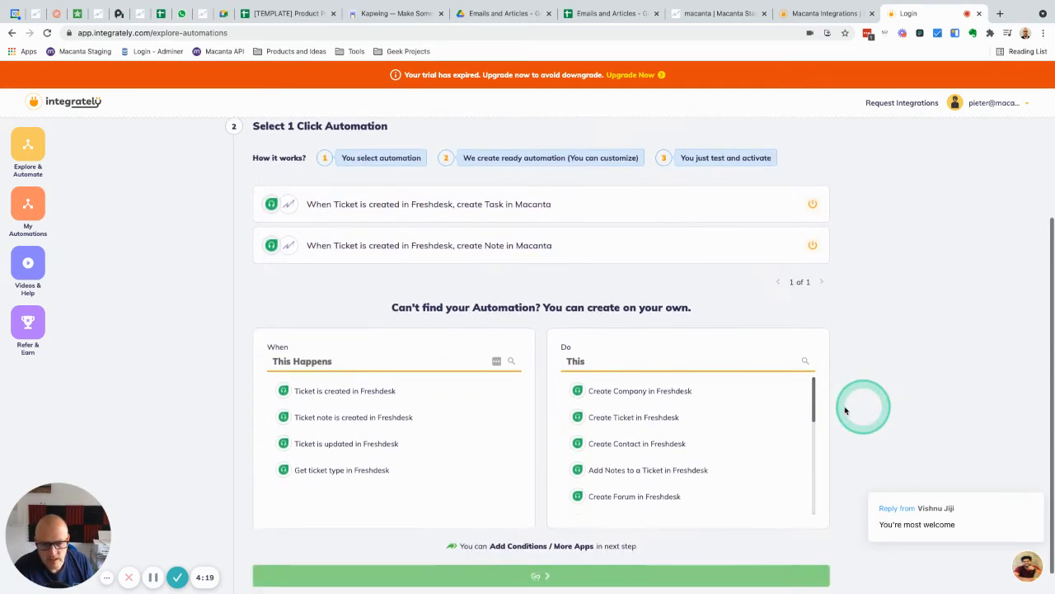
{"action": "scroll", "coordinate": [697, 445], "scroll_direction": "down", "scroll_amount": 5}
{"action": "scroll", "coordinate": [692, 447], "scroll_direction": "up", "scroll_amount": 4}
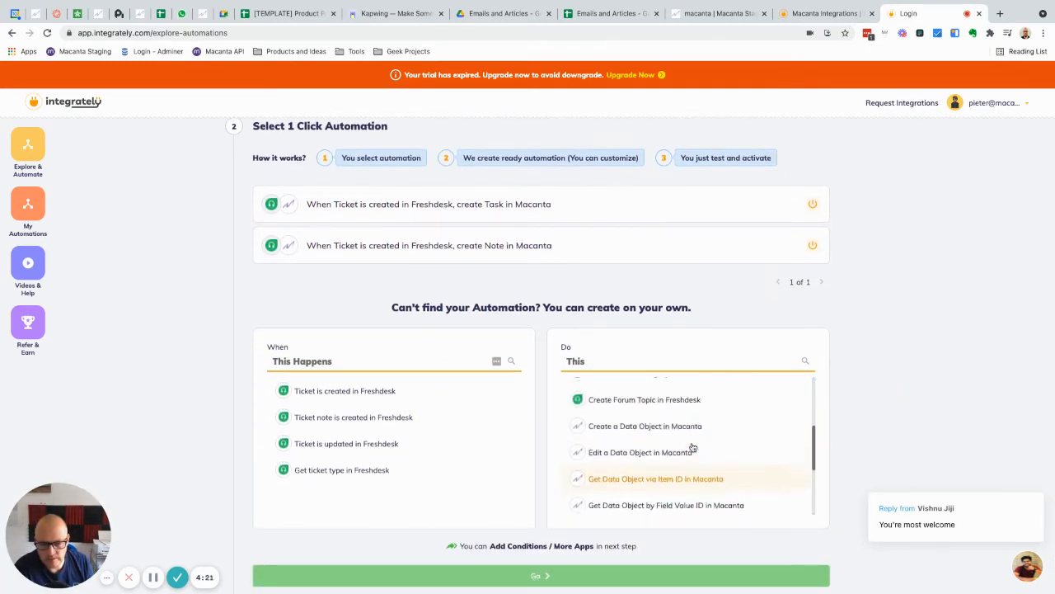
{"action": "scroll", "coordinate": [692, 447], "scroll_direction": "down", "scroll_amount": 4}
{"action": "scroll", "coordinate": [692, 447], "scroll_direction": "up", "scroll_amount": 2}
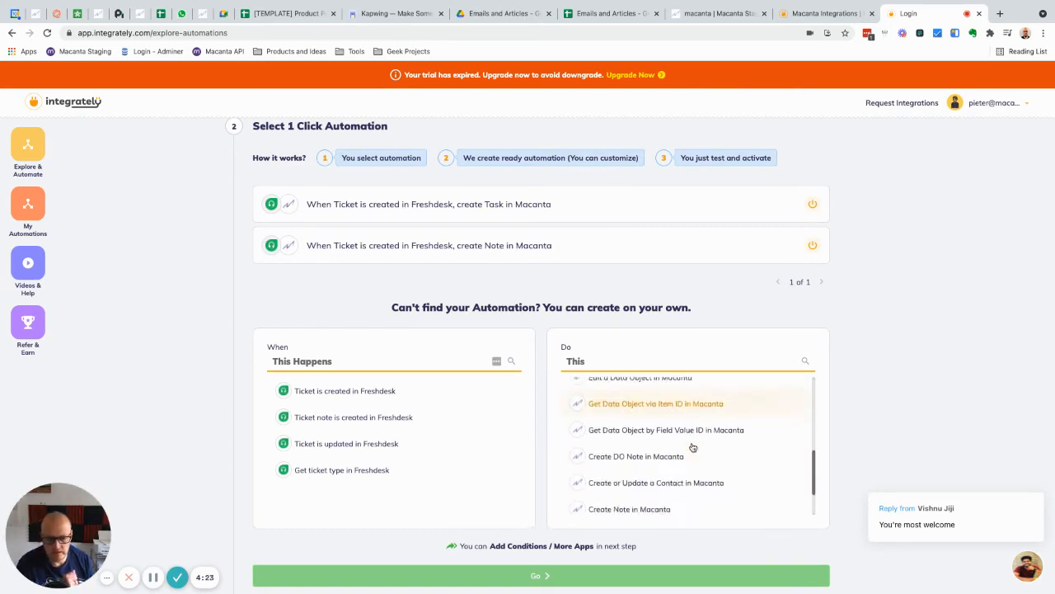
{"action": "scroll", "coordinate": [693, 446], "scroll_direction": "down", "scroll_amount": 2}
{"action": "scroll", "coordinate": [693, 447], "scroll_direction": "down", "scroll_amount": 1}
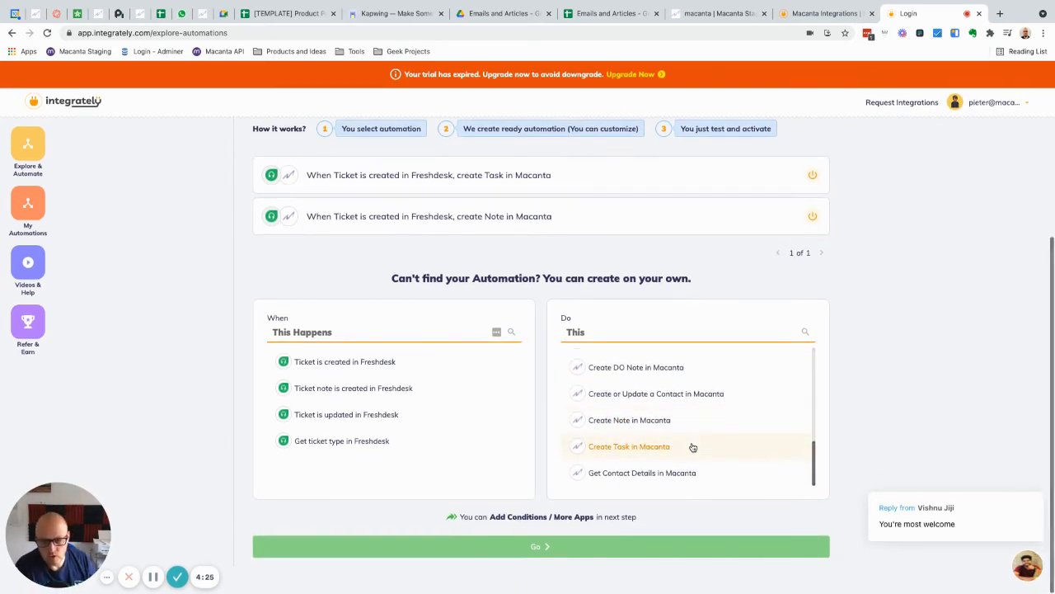
{"action": "left_click", "coordinate": [626, 432]}
{"action": "scroll", "coordinate": [626, 433], "scroll_direction": "up", "scroll_amount": 2}
{"action": "scroll", "coordinate": [626, 434], "scroll_direction": "up", "scroll_amount": 3}
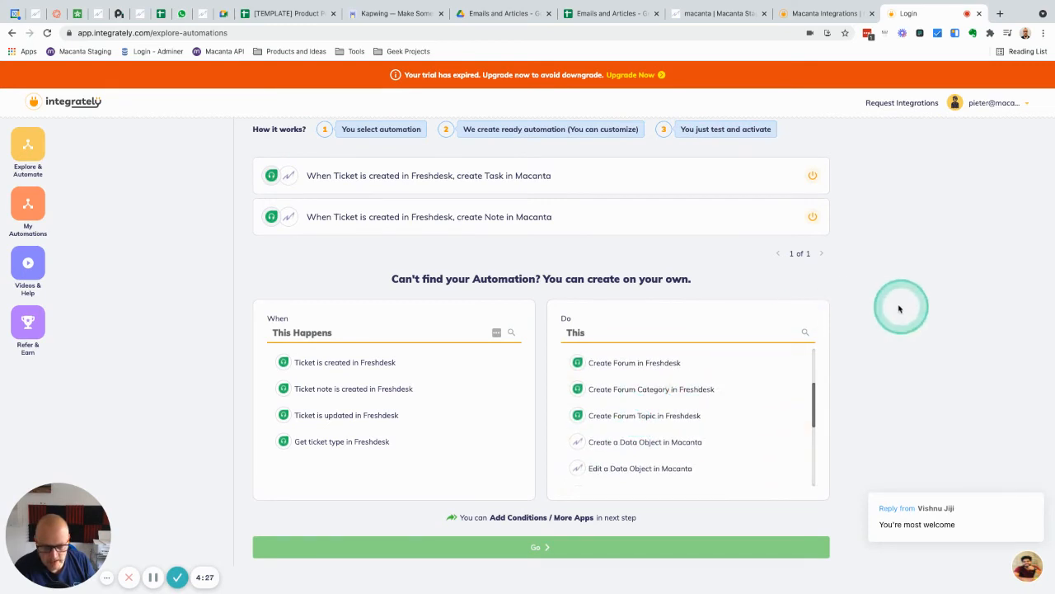
{"action": "scroll", "coordinate": [867, 298], "scroll_direction": "up", "scroll_amount": 3}
{"action": "scroll", "coordinate": [868, 299], "scroll_direction": "up", "scroll_amount": 1}
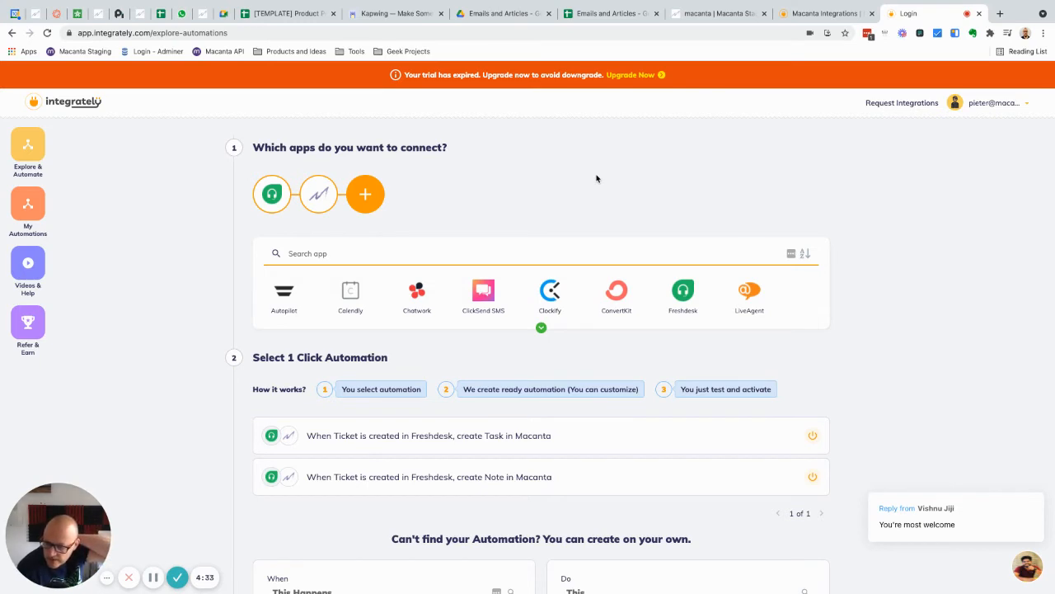
{"action": "left_click", "coordinate": [751, 181]}
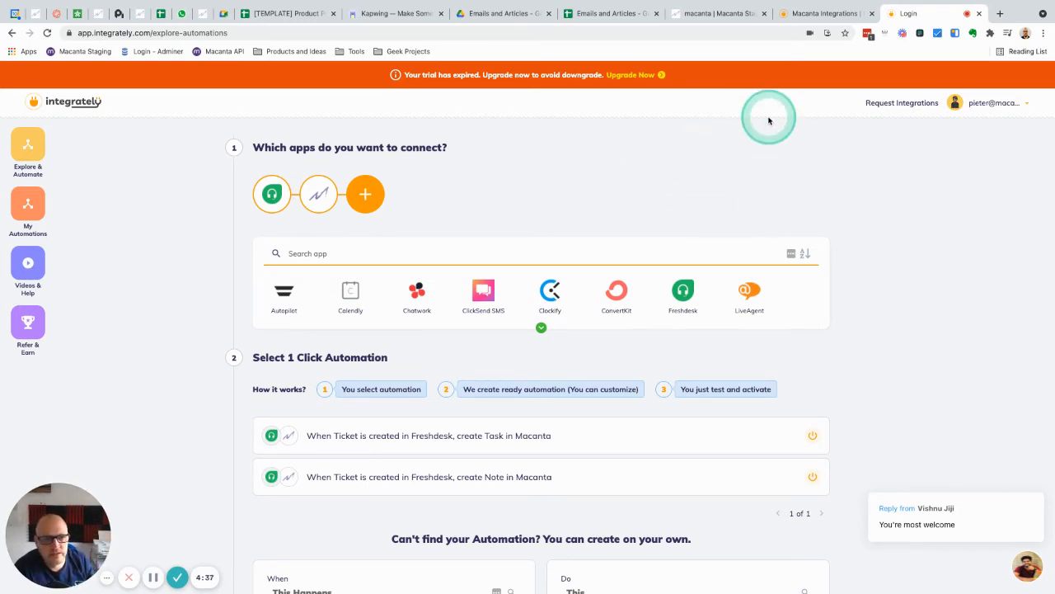
Return to Macanta and set First Login to 2021-05-12 in the contact's Alert TestOff record under Macanta Installs.
{"action": "left_click", "coordinate": [714, 14]}
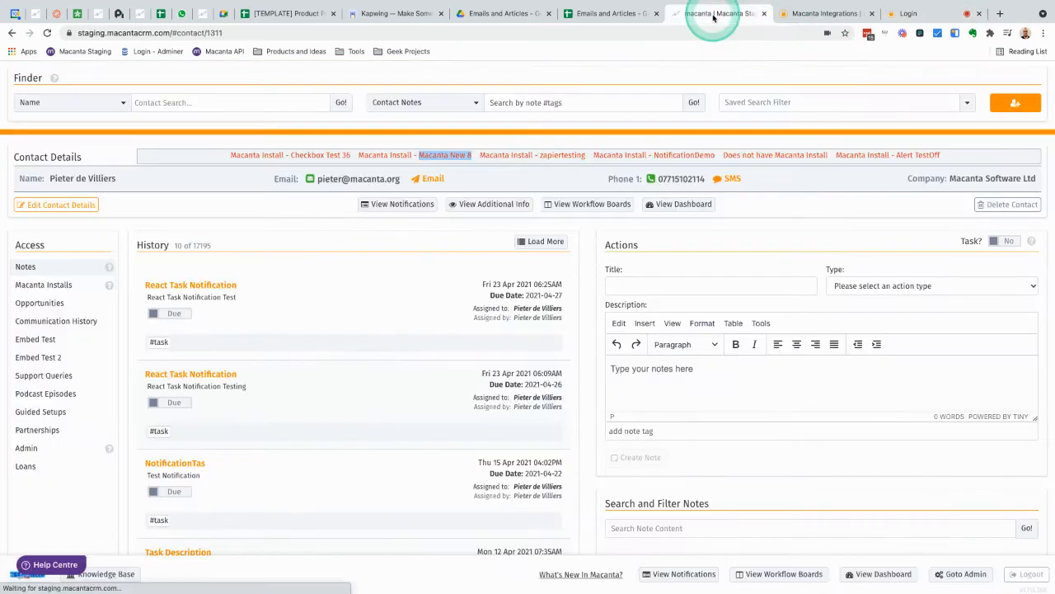
{"action": "scroll", "coordinate": [212, 178], "scroll_direction": "down", "scroll_amount": 2}
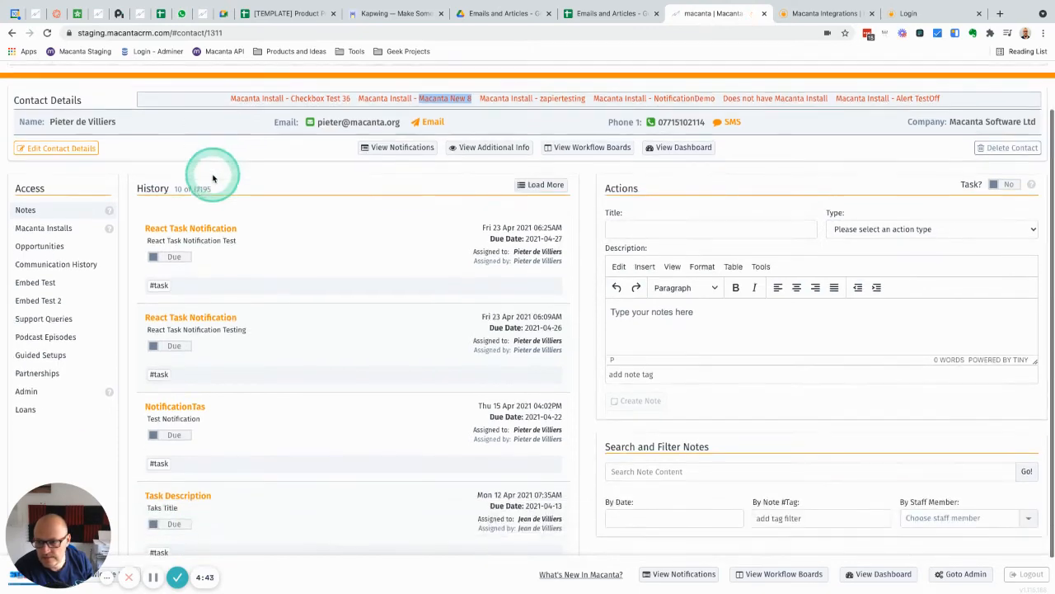
{"action": "left_click", "coordinate": [46, 218]}
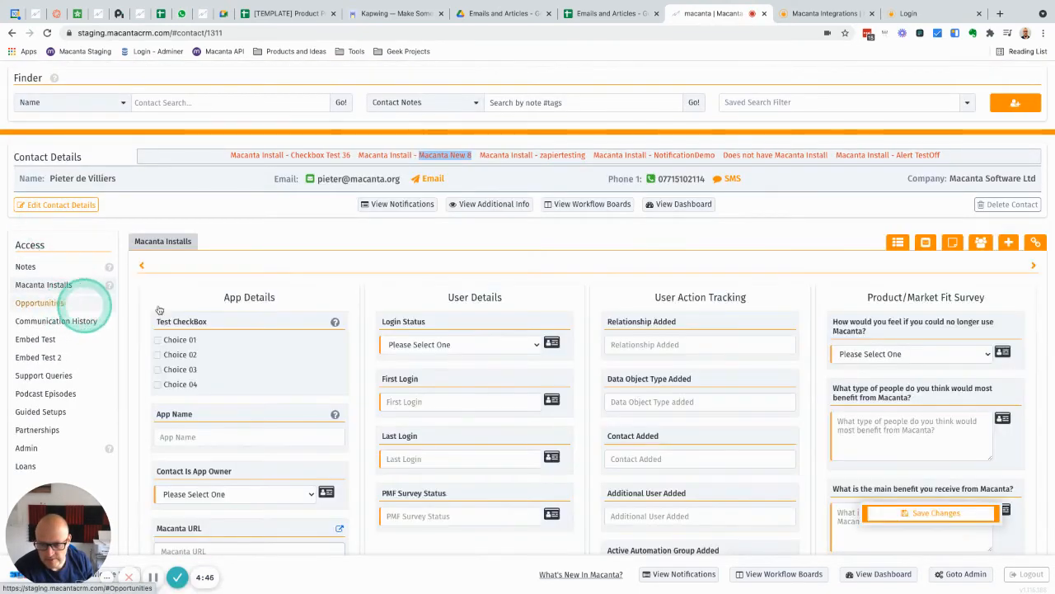
{"action": "scroll", "coordinate": [480, 315], "scroll_direction": "down", "scroll_amount": 2}
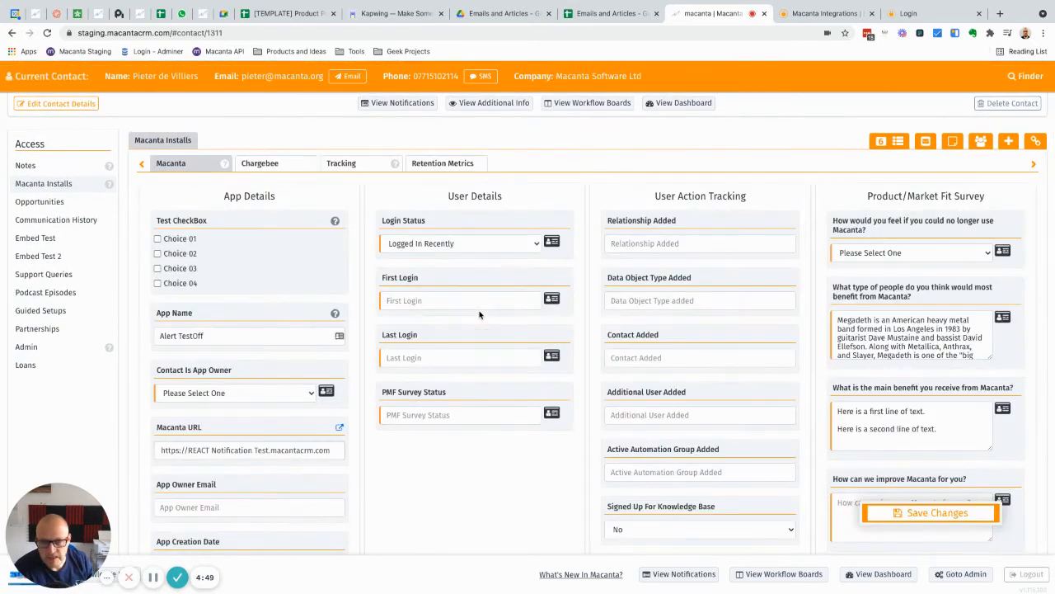
{"action": "left_click", "coordinate": [423, 300]}
{"action": "left_click", "coordinate": [439, 381]}
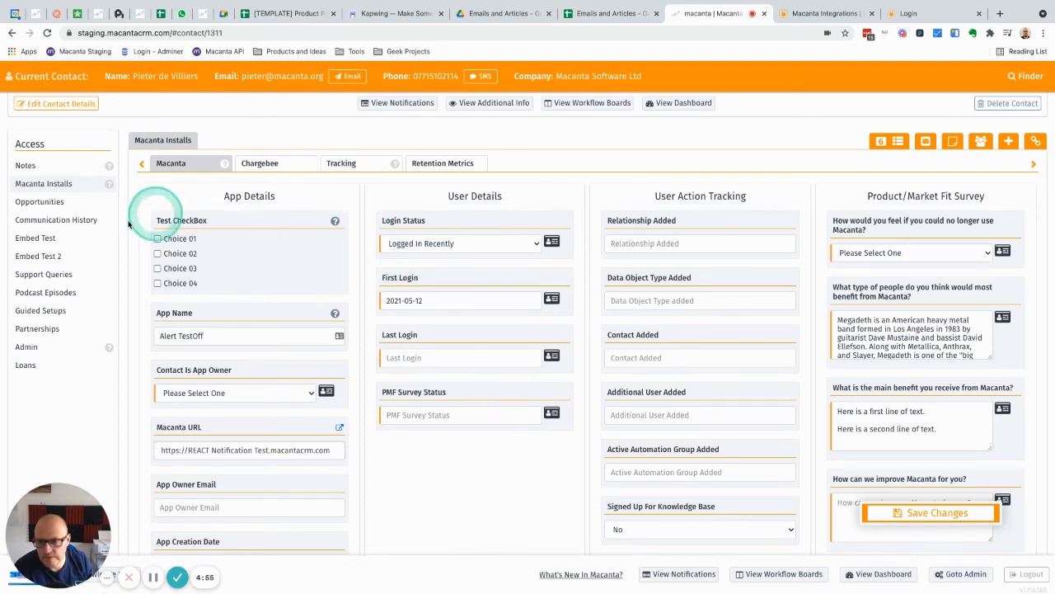
Set the State of the contact's opportunity to NY, try to leave for Macanta Installs, and stay to keep the unsaved change.
{"action": "left_click", "coordinate": [39, 201]}
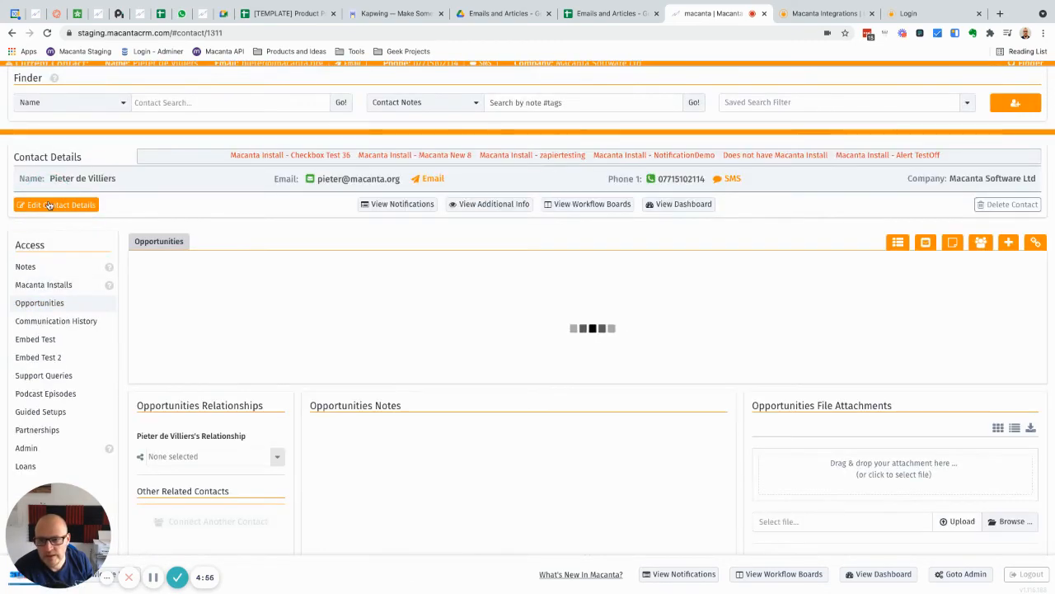
{"action": "left_click", "coordinate": [419, 328]}
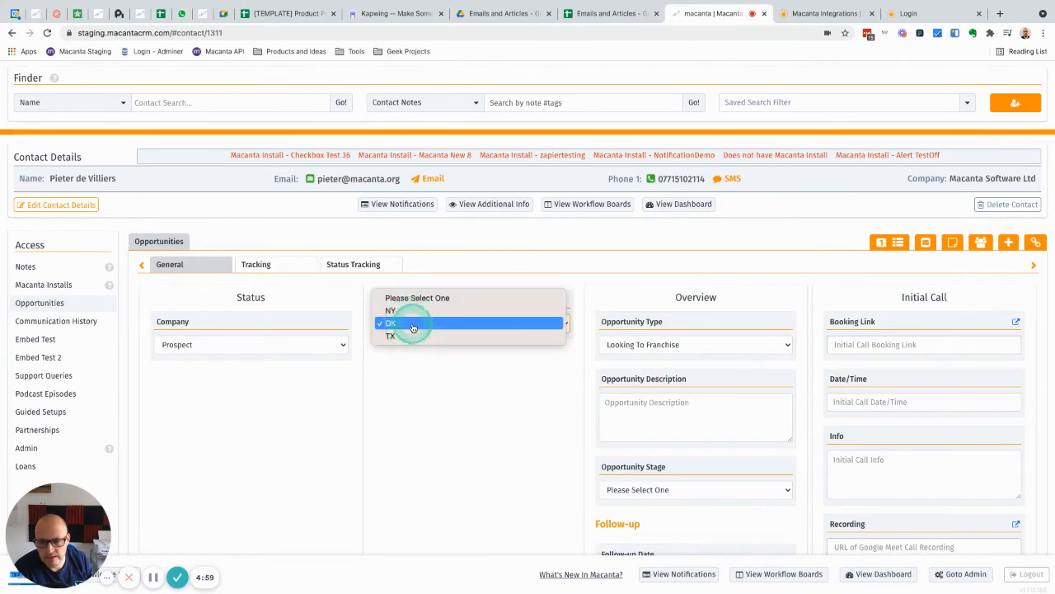
{"action": "left_click", "coordinate": [404, 311]}
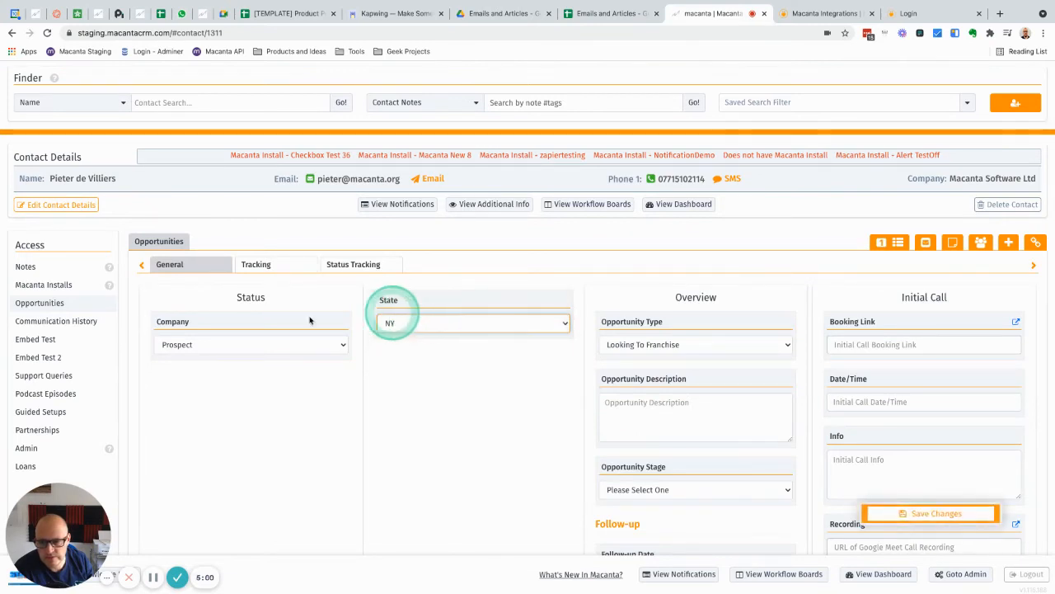
{"action": "left_click", "coordinate": [56, 280]}
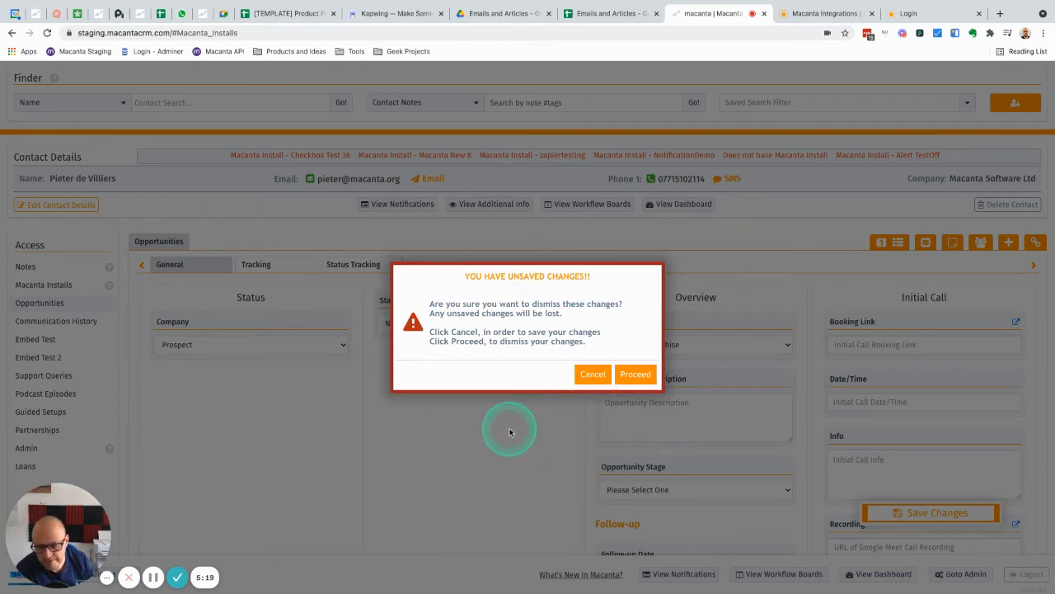
{"action": "left_click", "coordinate": [593, 375]}
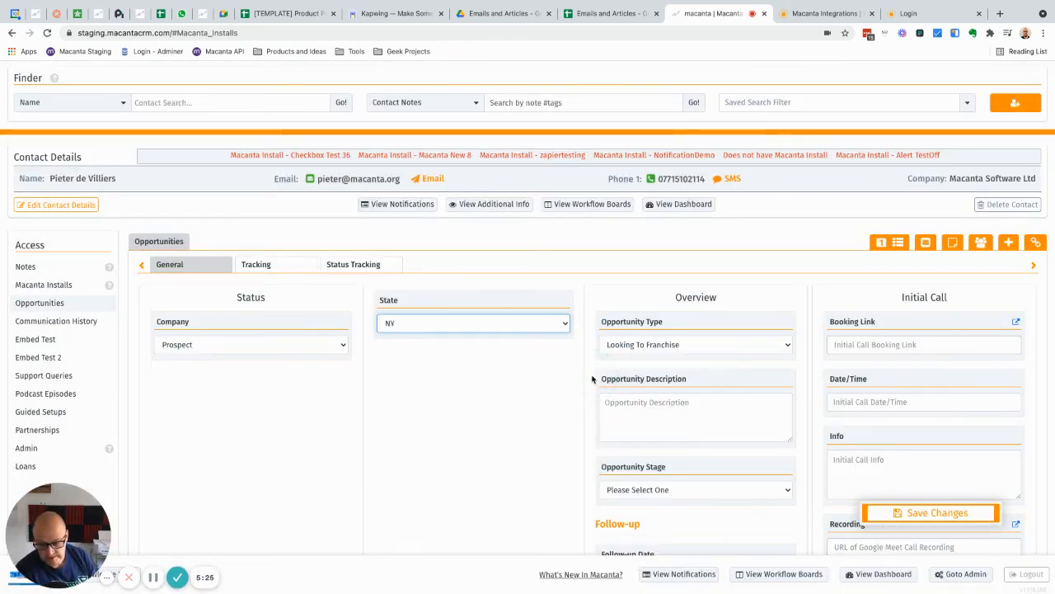
Review the User Notification settings, and examine the Search and Create forms for connecting a contact to the opportunity.
{"action": "left_click", "coordinate": [389, 207]}
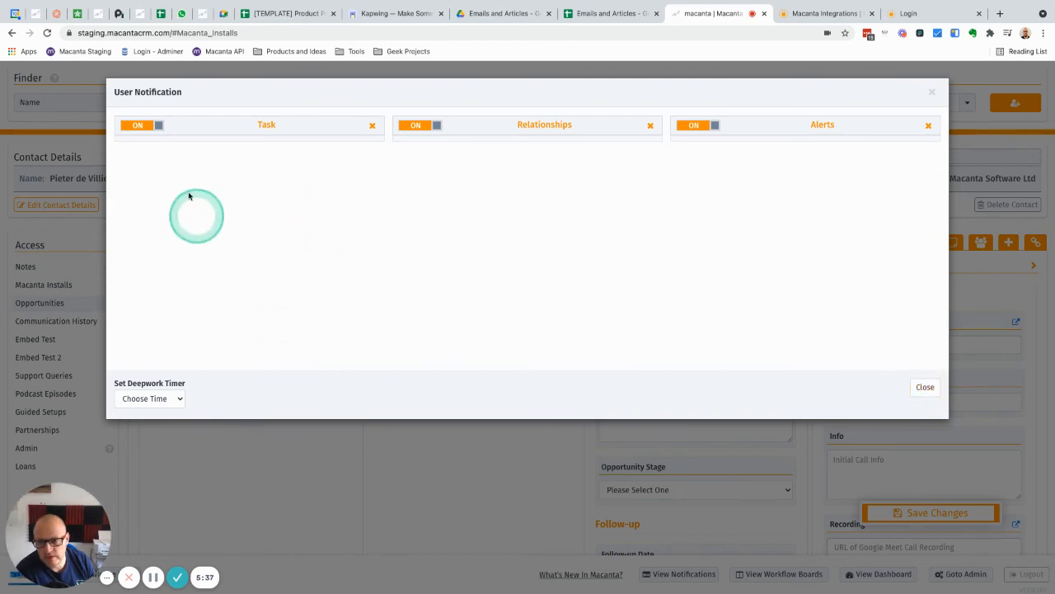
{"action": "left_click", "coordinate": [923, 385]}
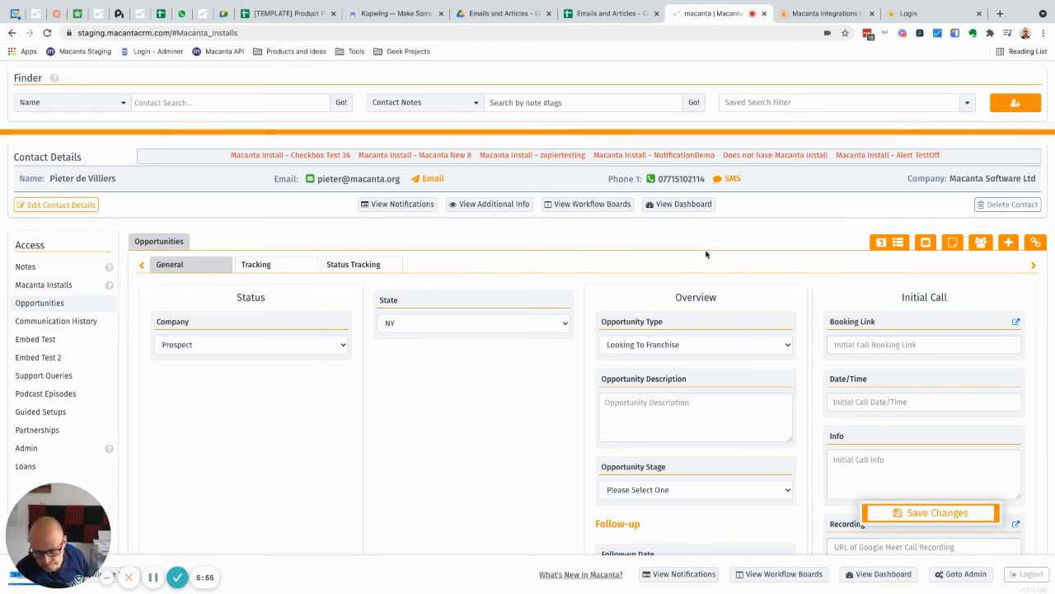
{"action": "left_click", "coordinate": [979, 243]}
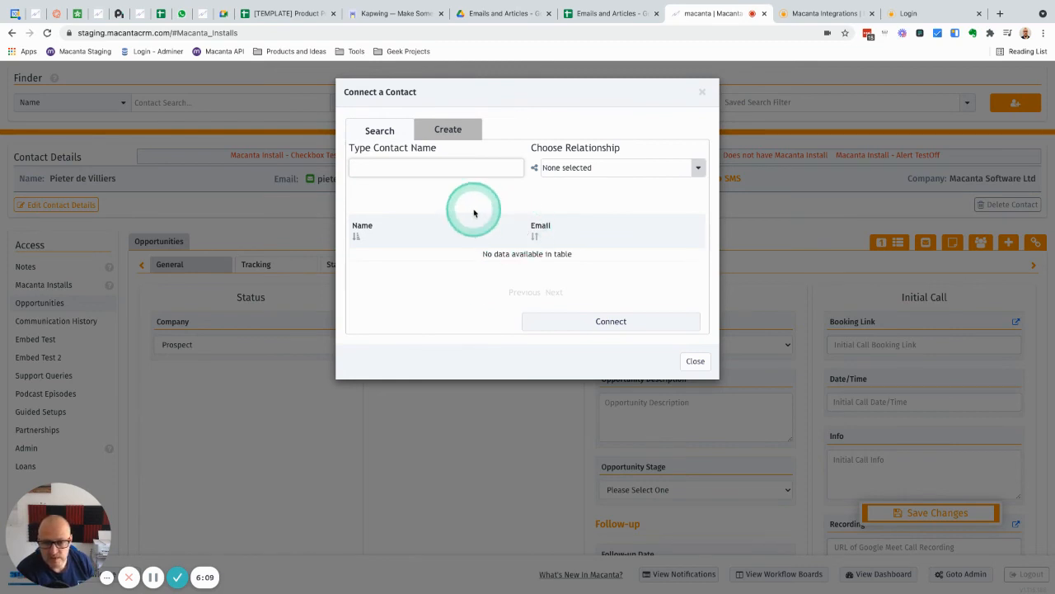
{"action": "left_click", "coordinate": [428, 167]}
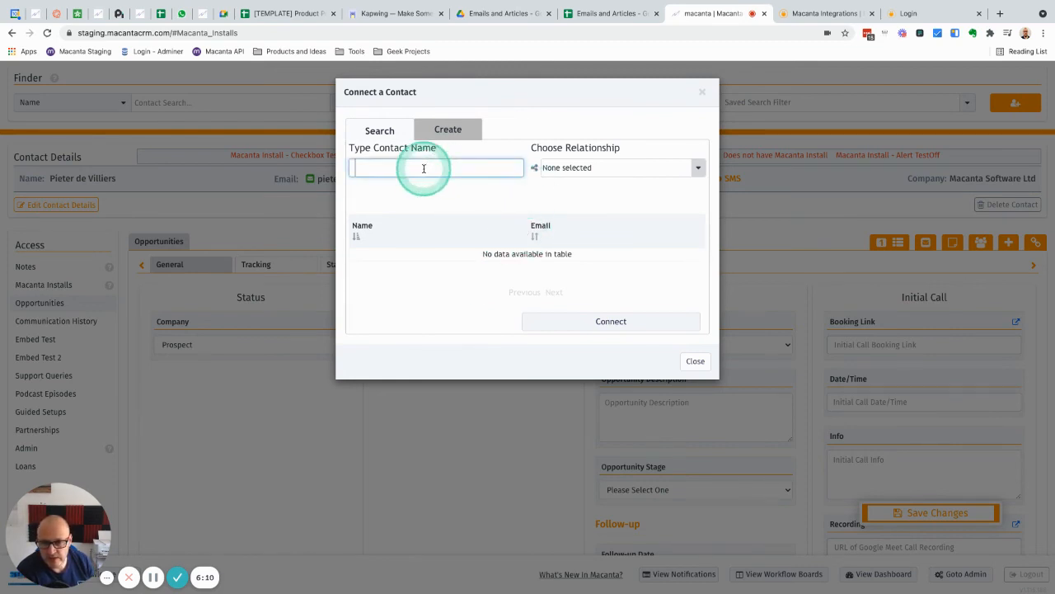
{"action": "left_click", "coordinate": [445, 129]}
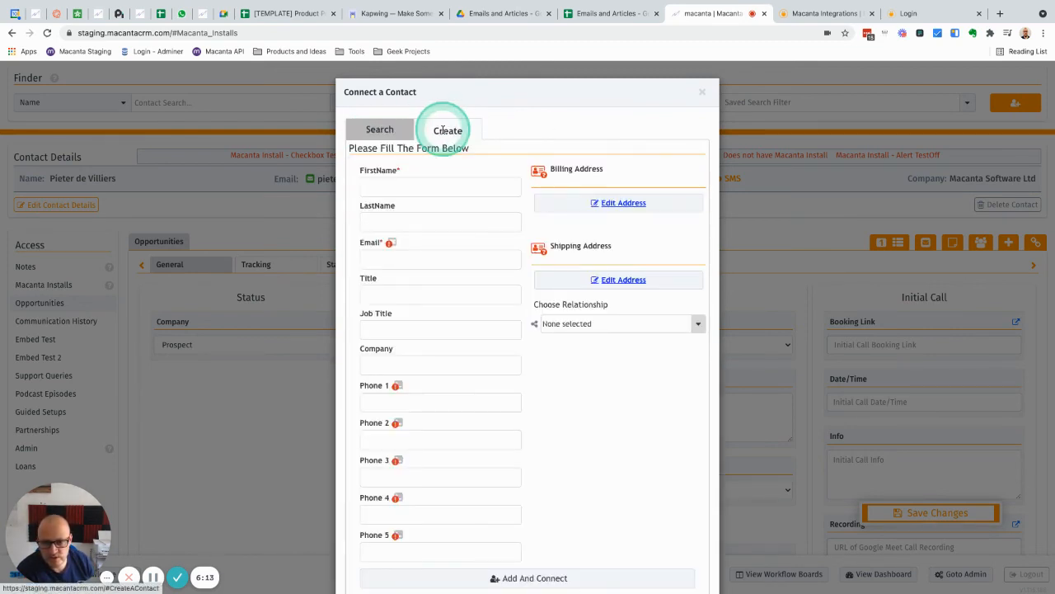
{"action": "scroll", "coordinate": [516, 438], "scroll_direction": "down", "scroll_amount": 2}
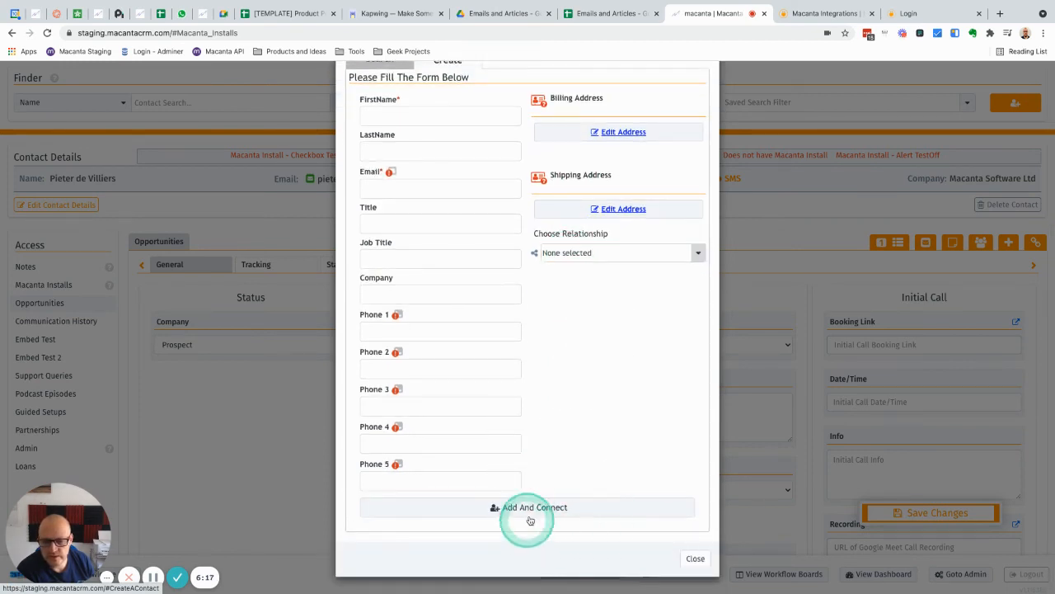
{"action": "scroll", "coordinate": [607, 381], "scroll_direction": "up", "scroll_amount": 2}
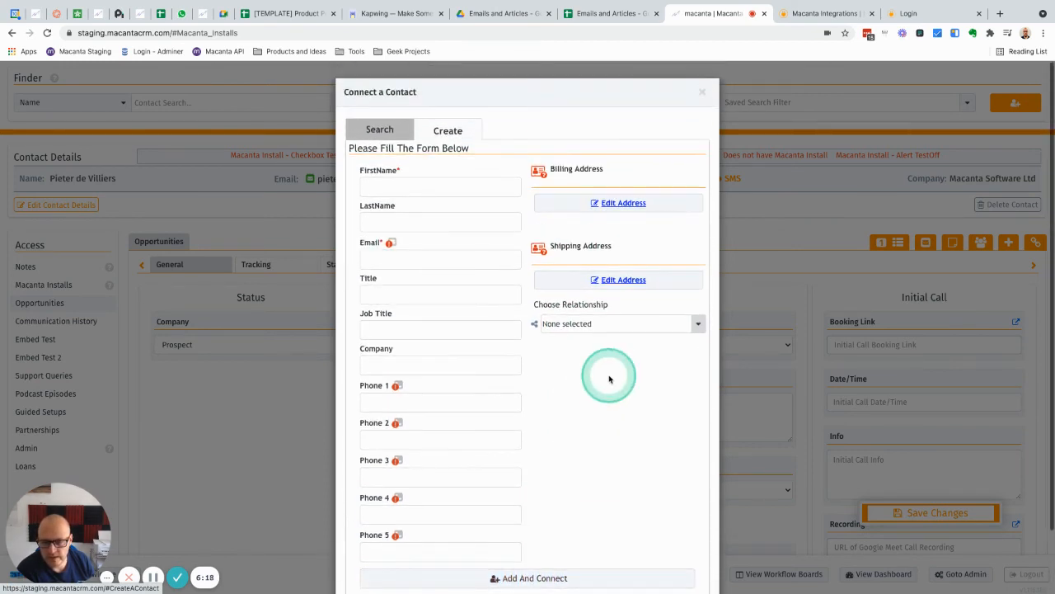
{"action": "left_click", "coordinate": [380, 130]}
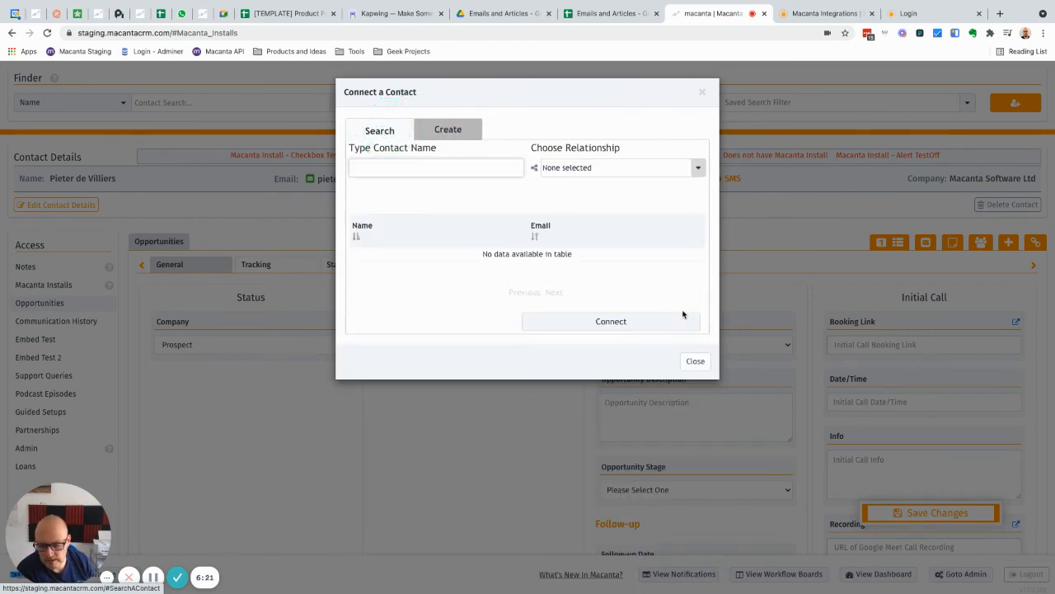
{"action": "left_click", "coordinate": [695, 360]}
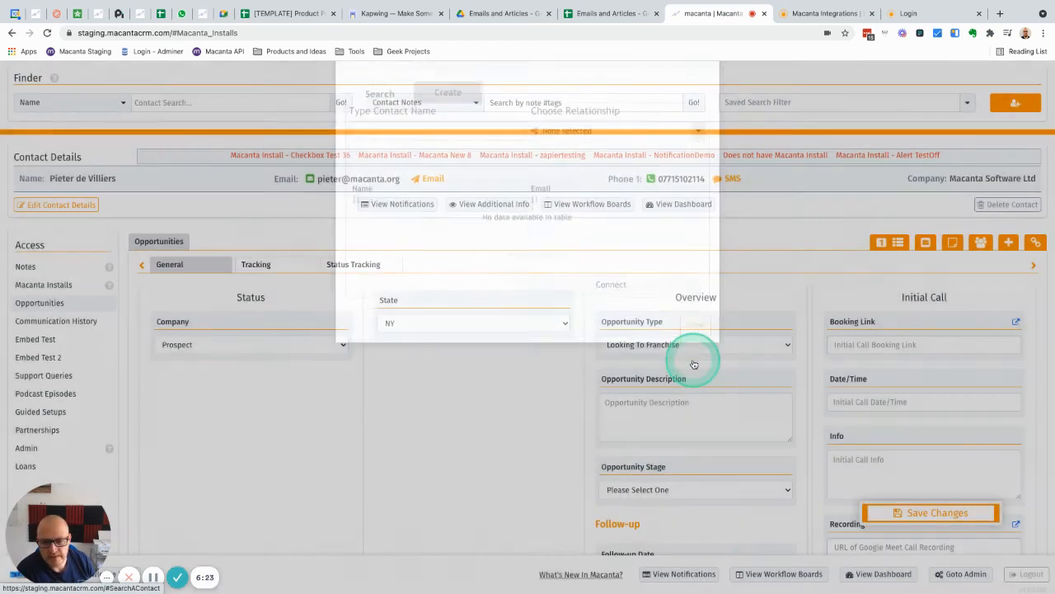
Discard the unsaved opportunity change and look through the Macanta Installs fields in the admin Object Builder.
{"action": "scroll", "coordinate": [318, 330], "scroll_direction": "down", "scroll_amount": 3}
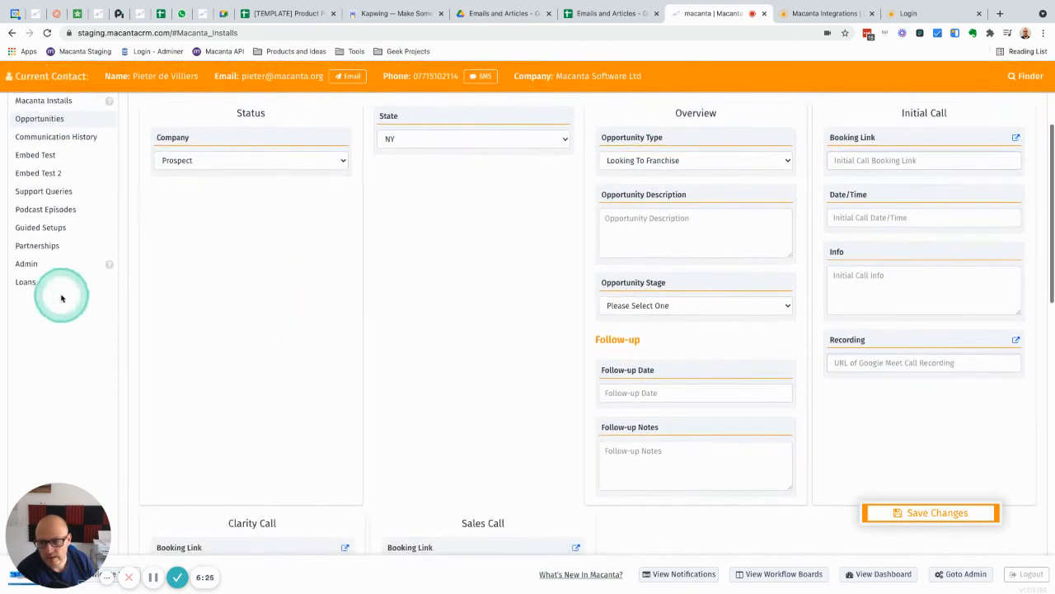
{"action": "left_click", "coordinate": [35, 264]}
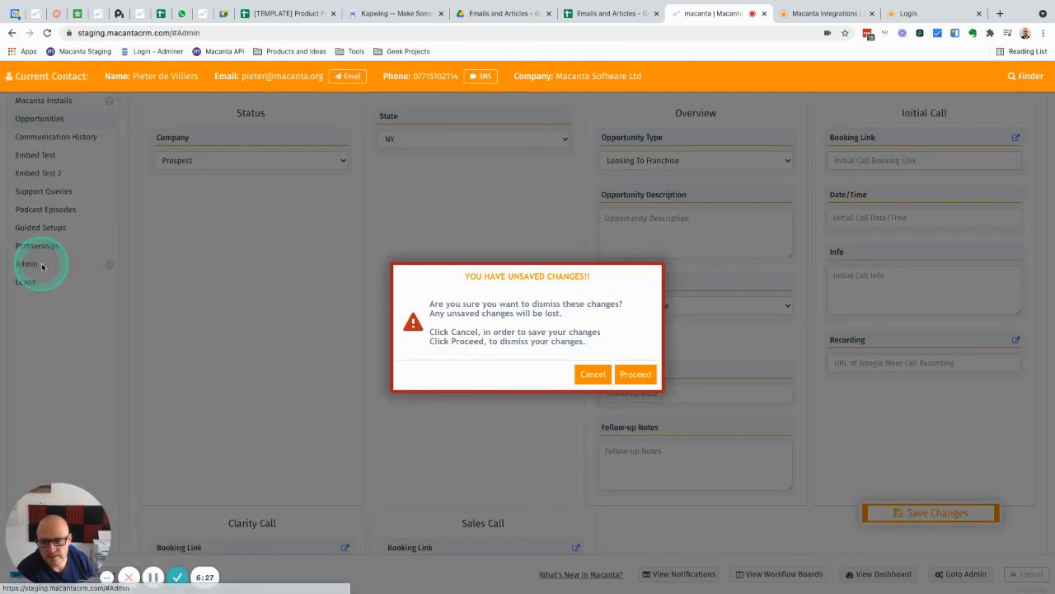
{"action": "left_click", "coordinate": [635, 373]}
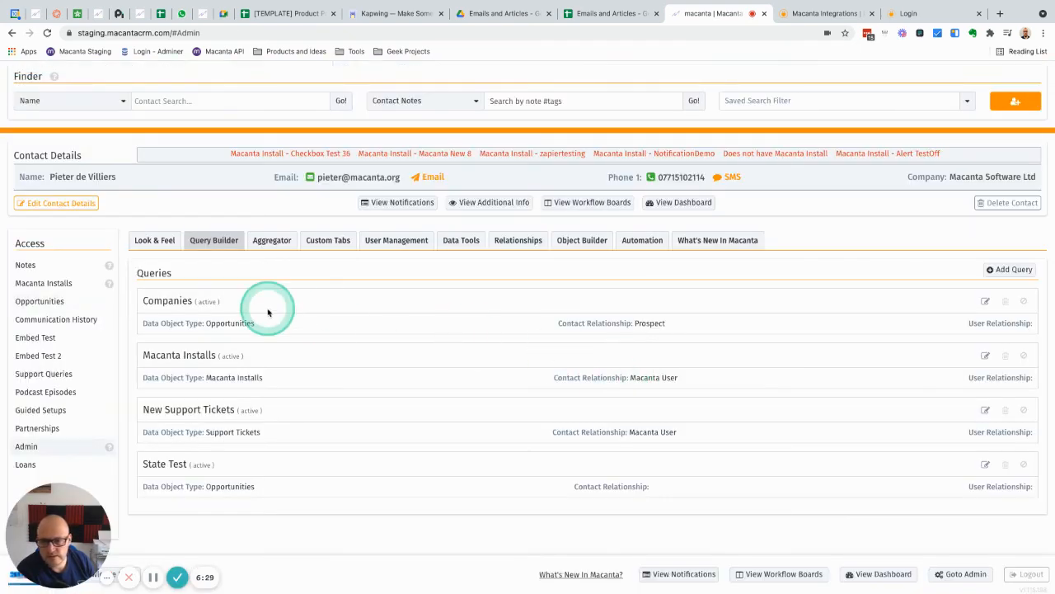
{"action": "left_click", "coordinate": [581, 241]}
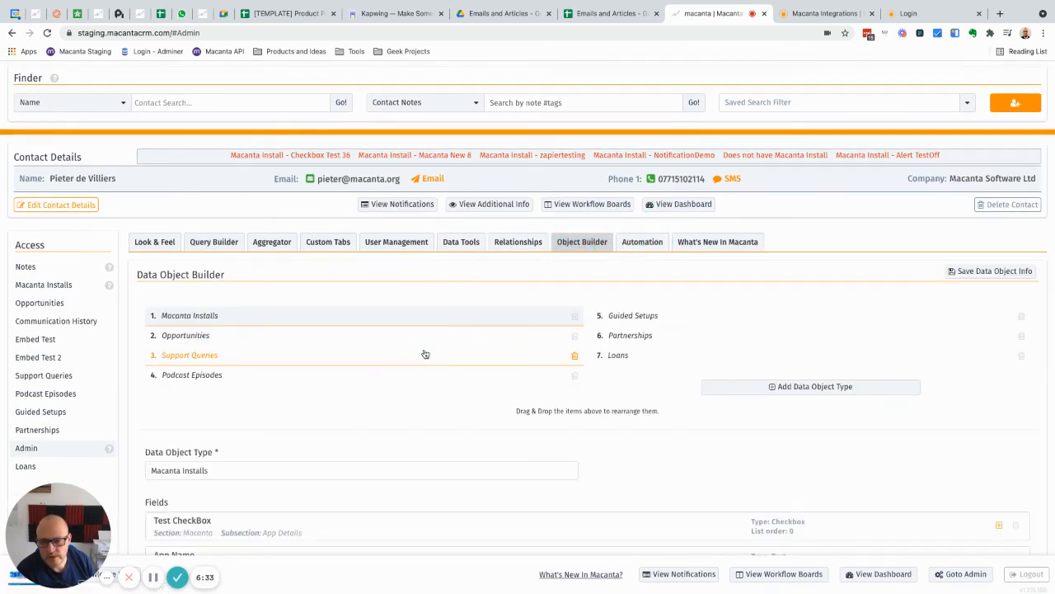
{"action": "scroll", "coordinate": [425, 354], "scroll_direction": "down", "scroll_amount": 20}
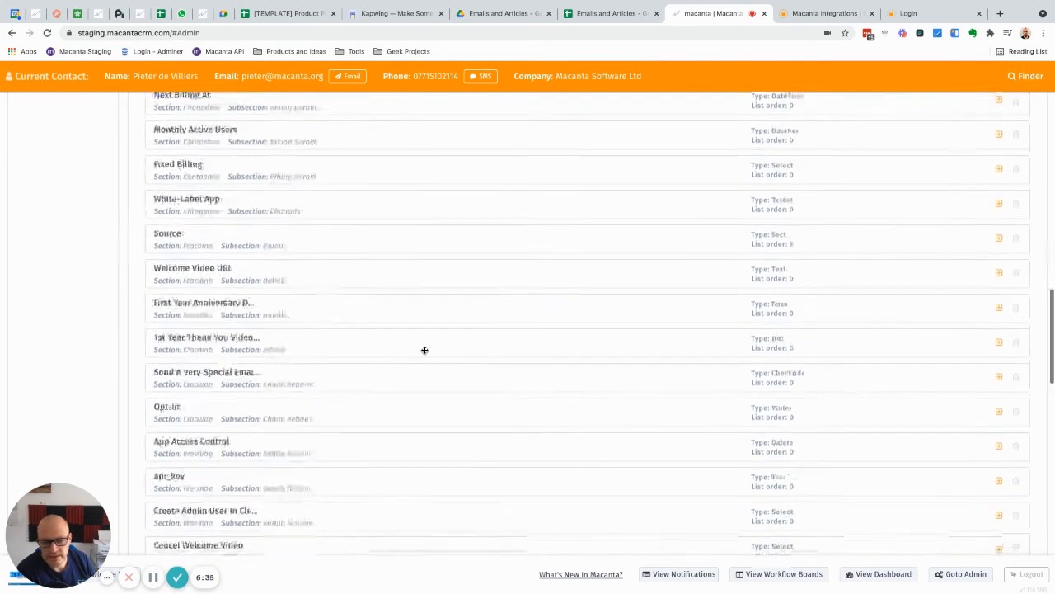